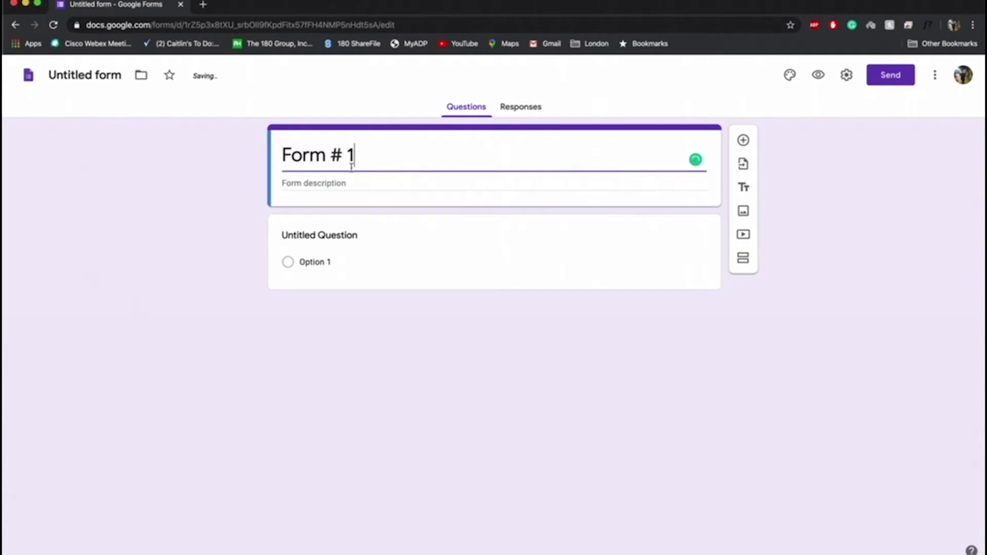
Replace the untitled question's text with "What is your name?".
click(350, 183)
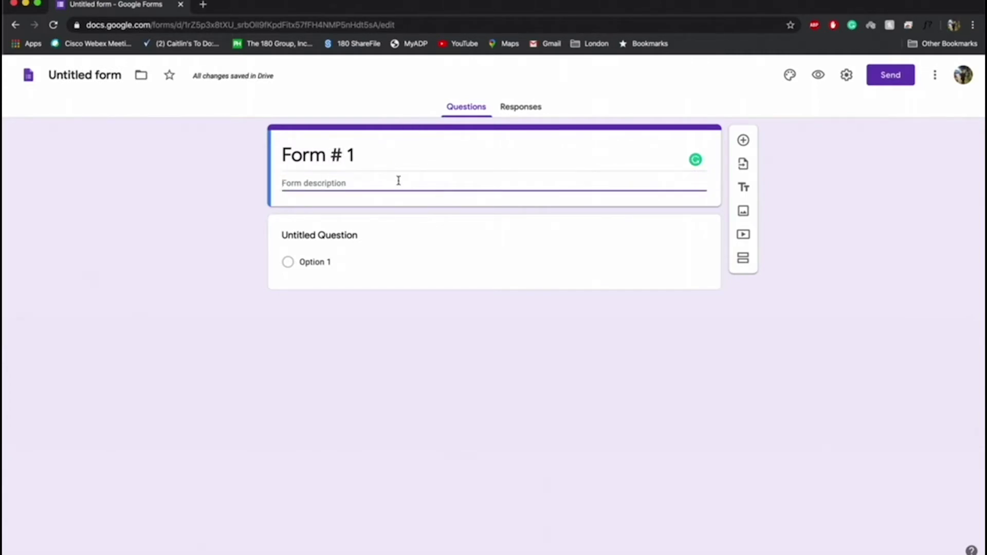
click(337, 236)
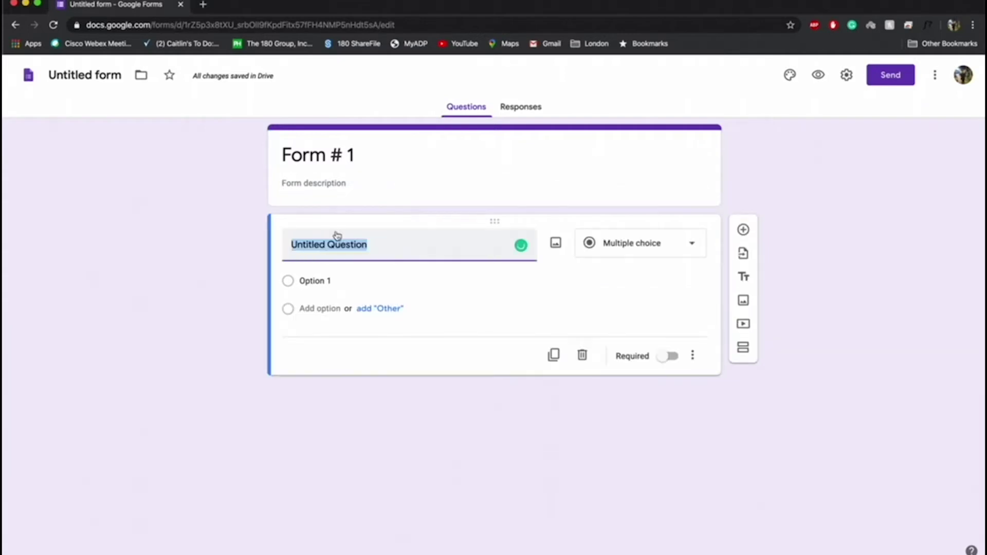
text(What is )
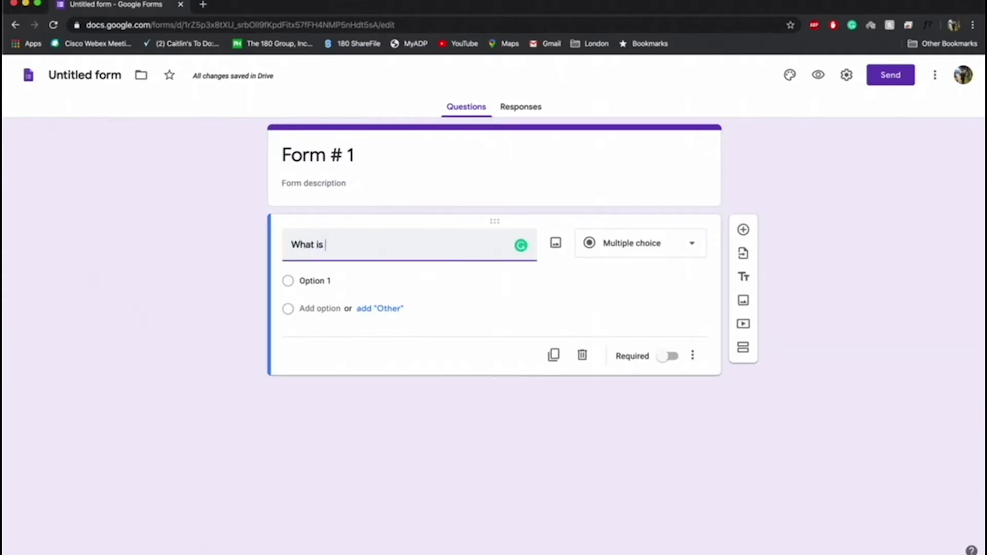
text(your name?)
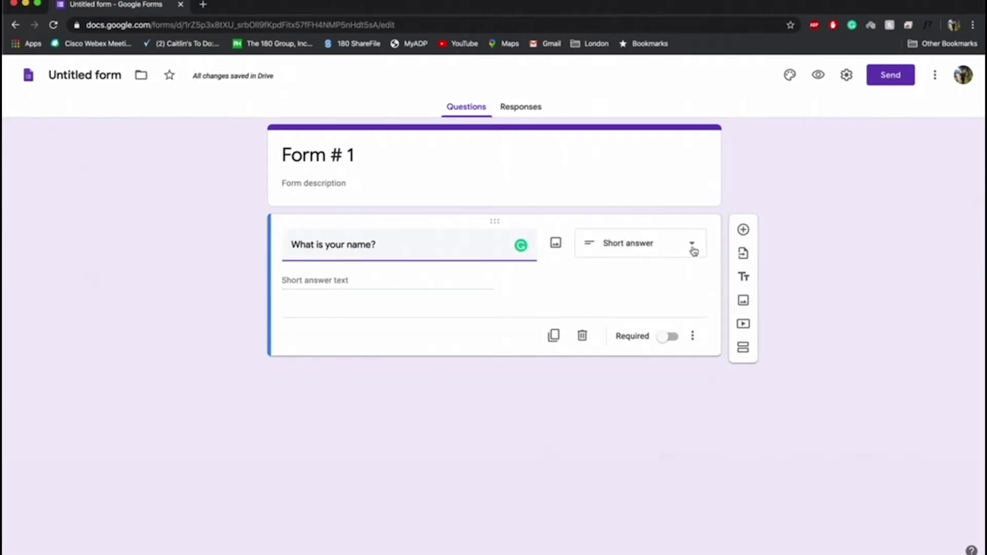
Try the multiple choice grid and checkbox grid answer types on the "What is your name?" question.
click(693, 250)
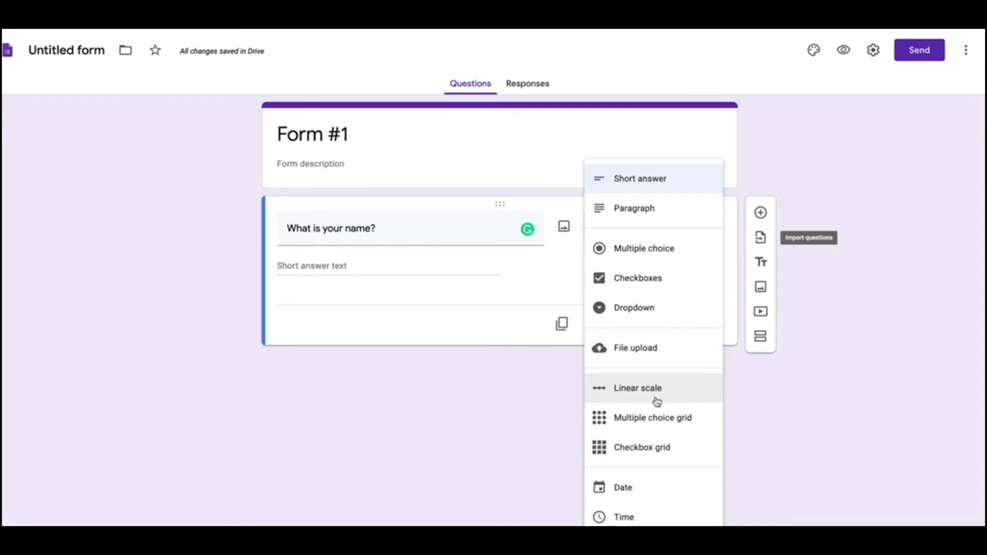
click(654, 429)
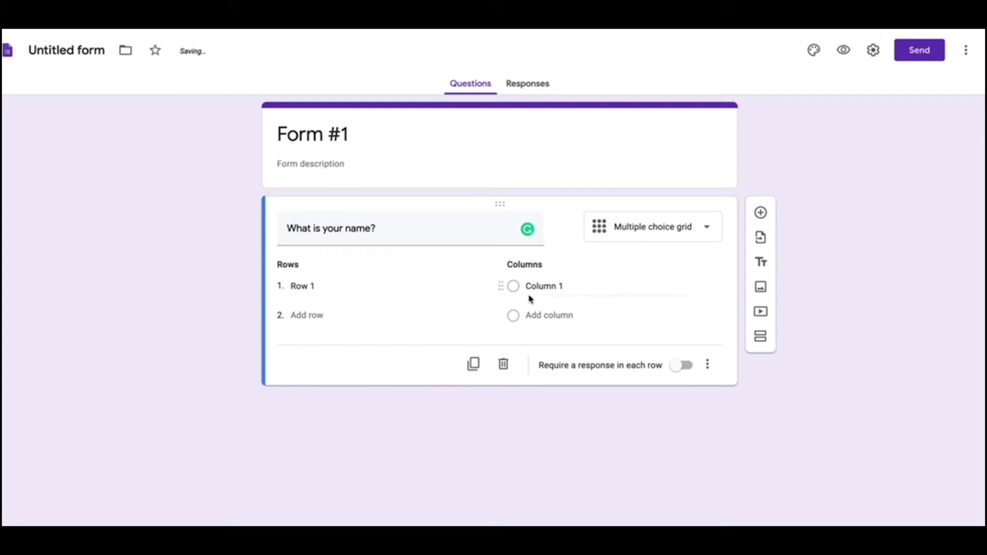
click(707, 234)
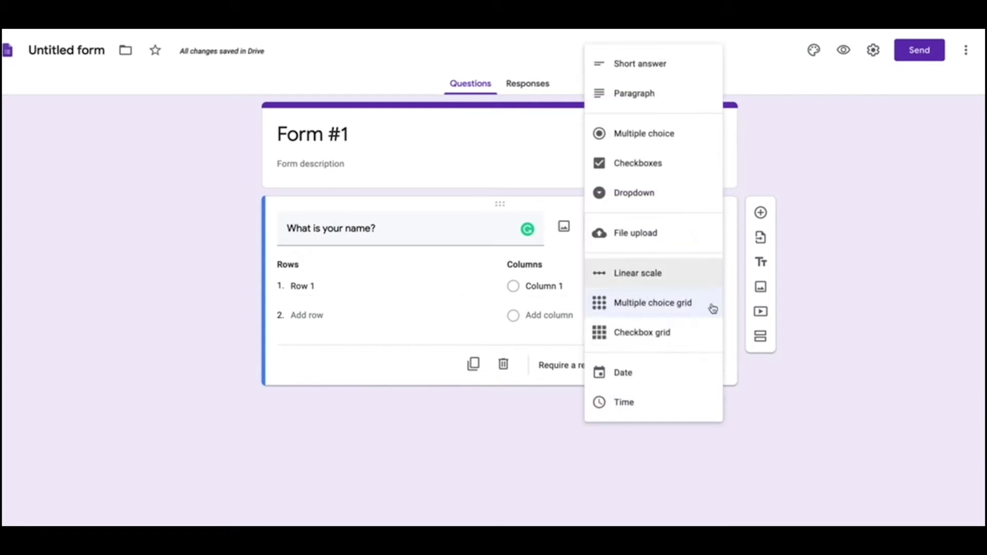
click(685, 339)
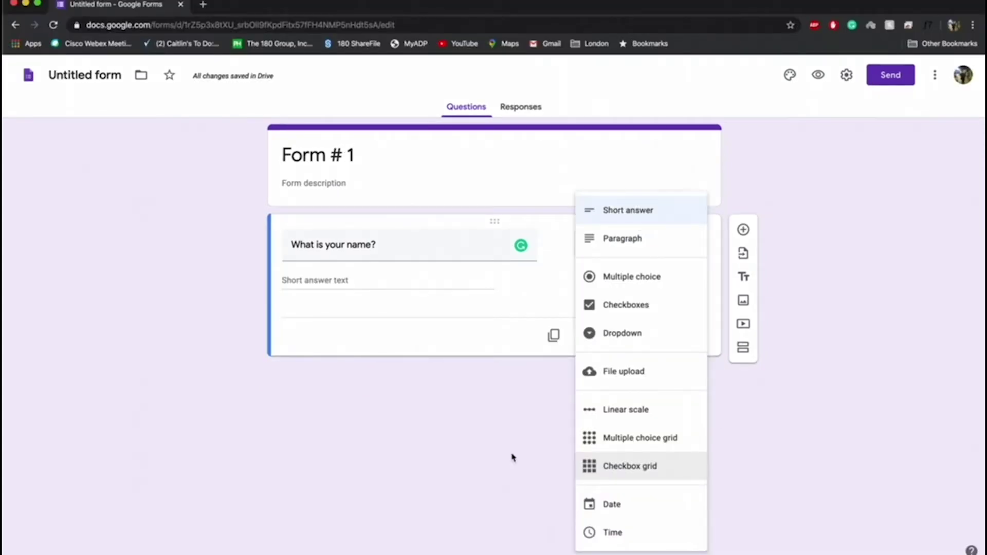
click(511, 458)
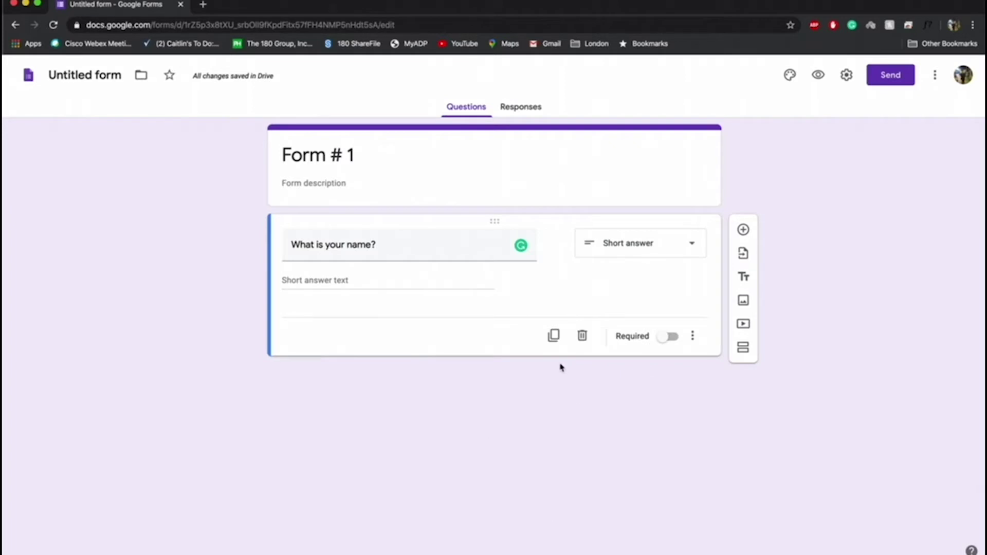
Duplicate the "What is your name?" question and reword the copy as "How are you today?".
click(554, 337)
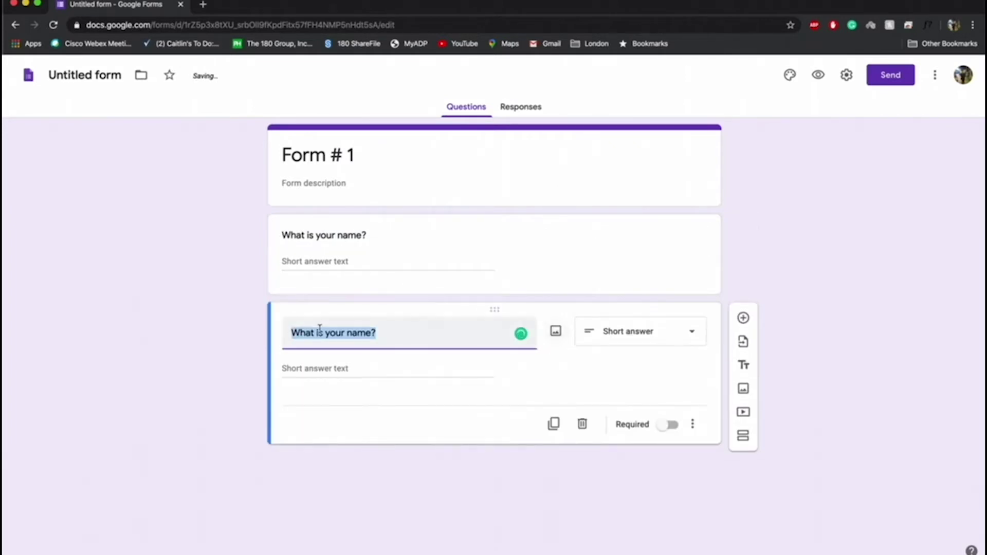
key(BackSpace)
text(H)
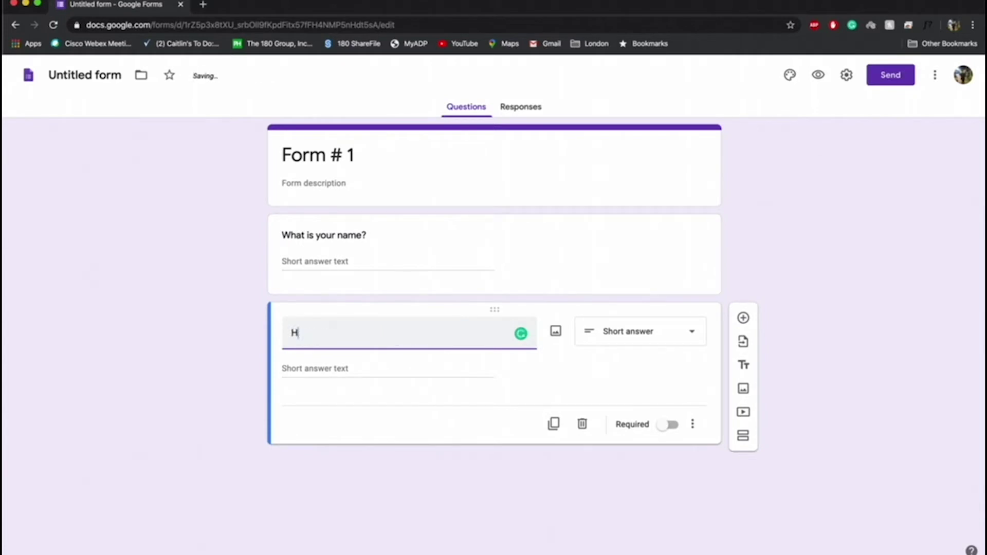
text(ow are you today?)
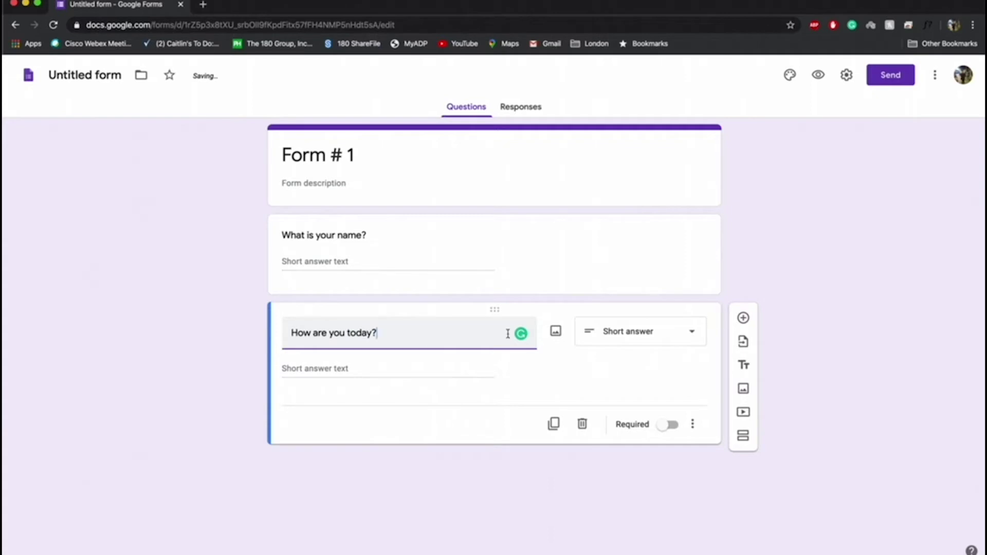
Change the "How are you today?" question to a linear scale, labelling 1 as "Bad" and 5 as "Amazing!!".
click(654, 333)
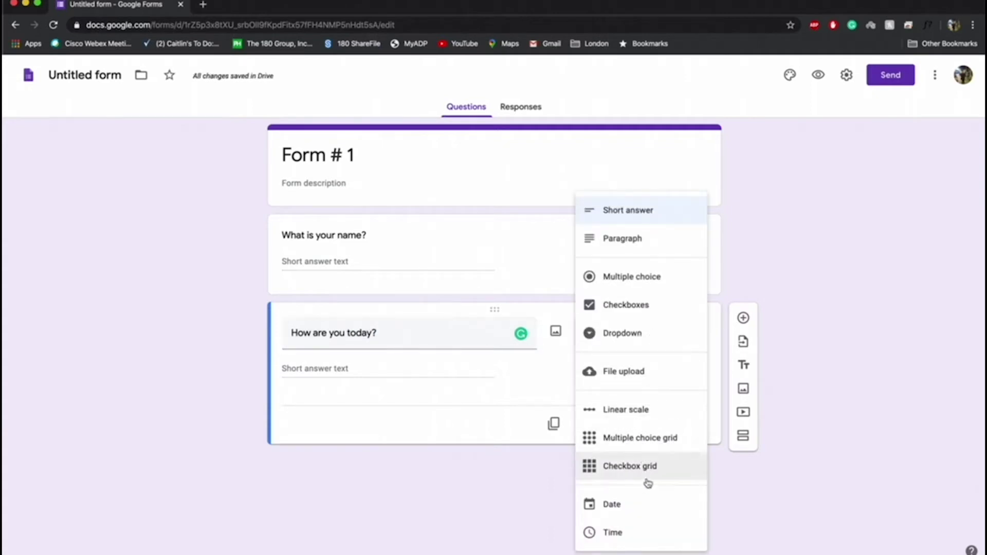
click(625, 409)
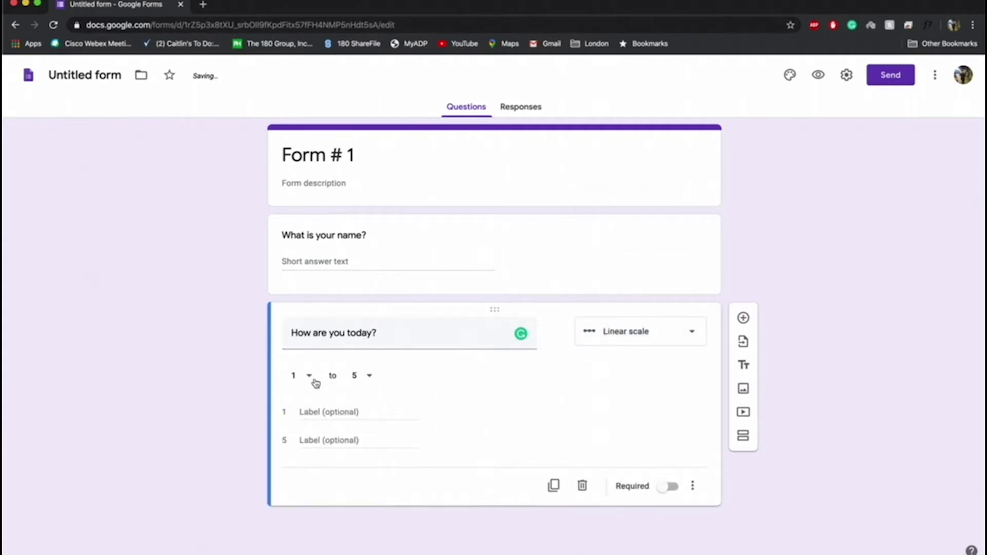
click(324, 411)
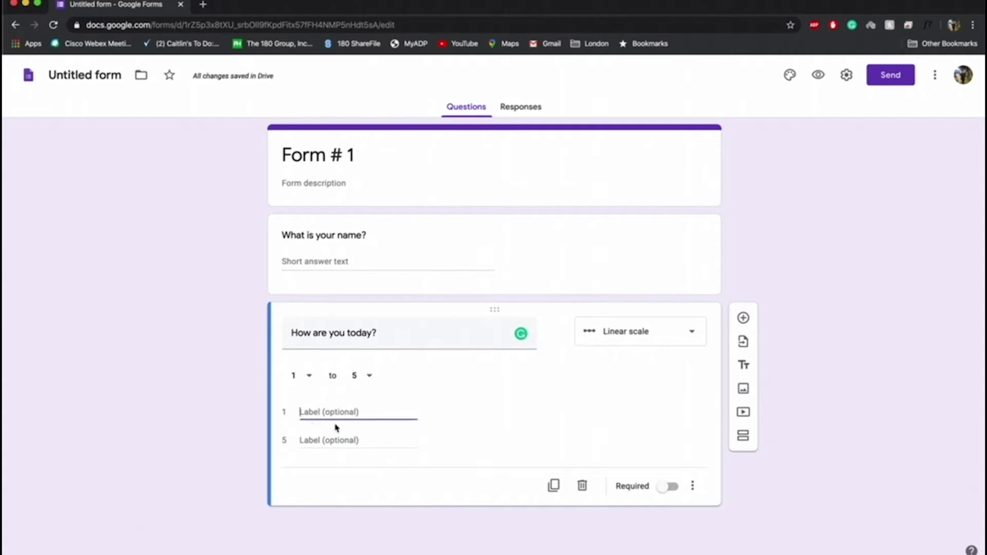
text(Bad)
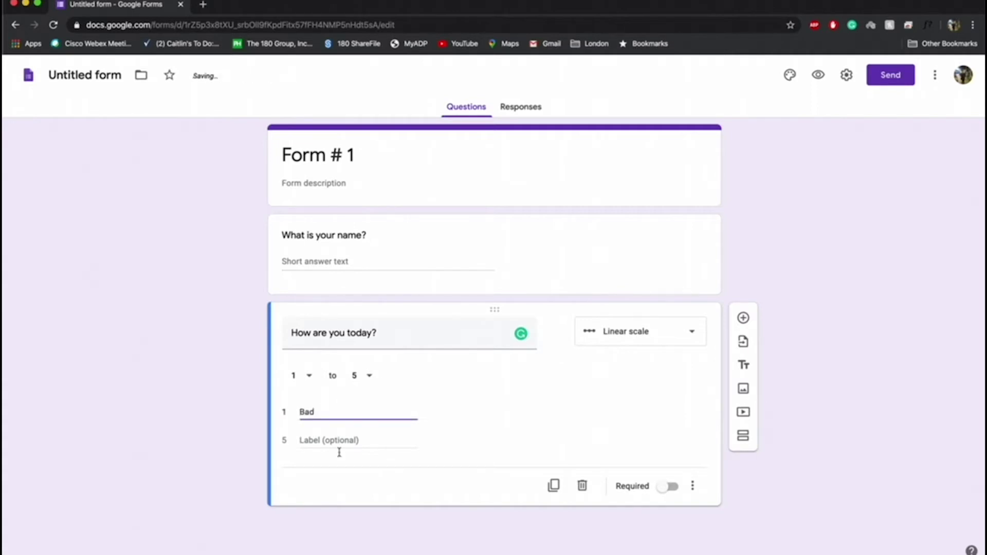
click(327, 441)
text(Amazi)
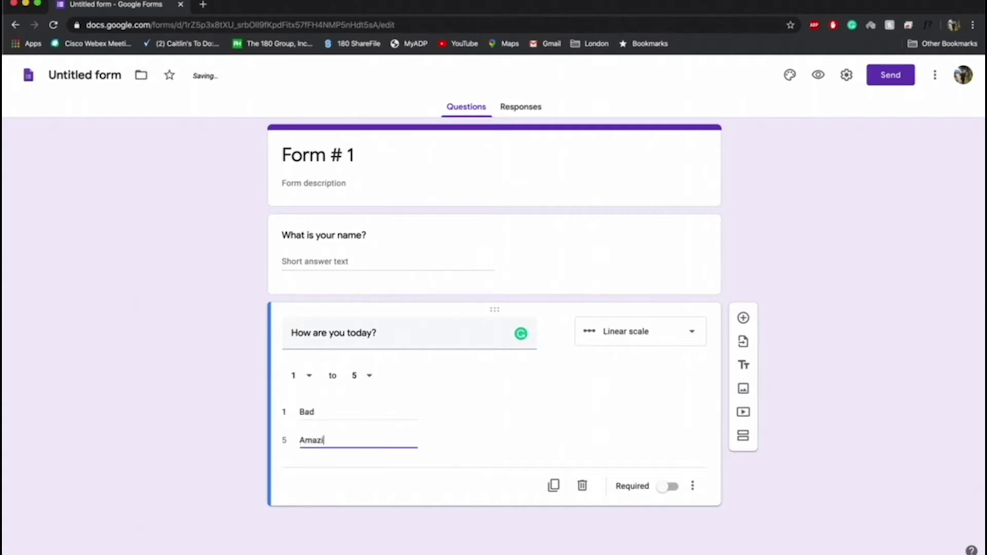
text(ng!!)
click(456, 392)
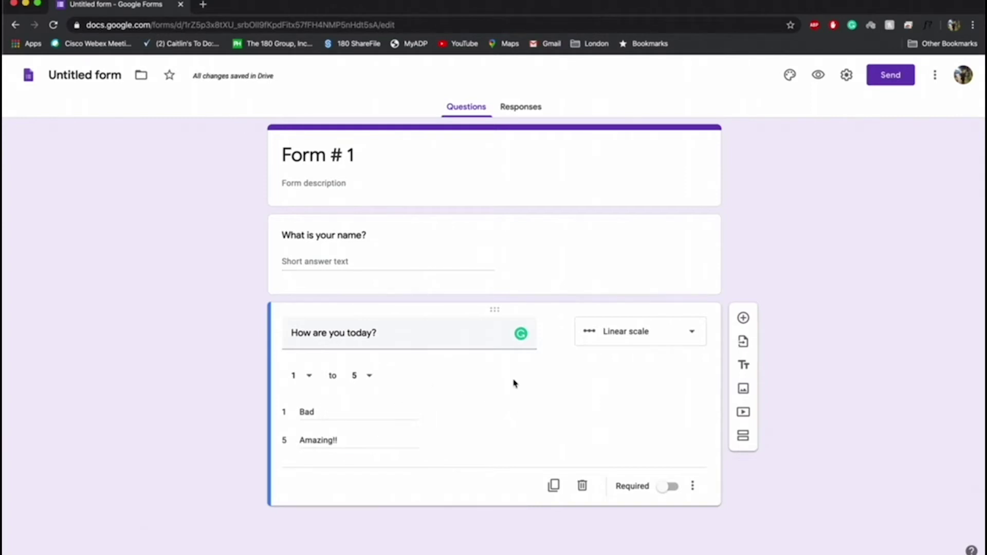
Make the "How are you today?" question required.
drag(476, 306, 511, 528)
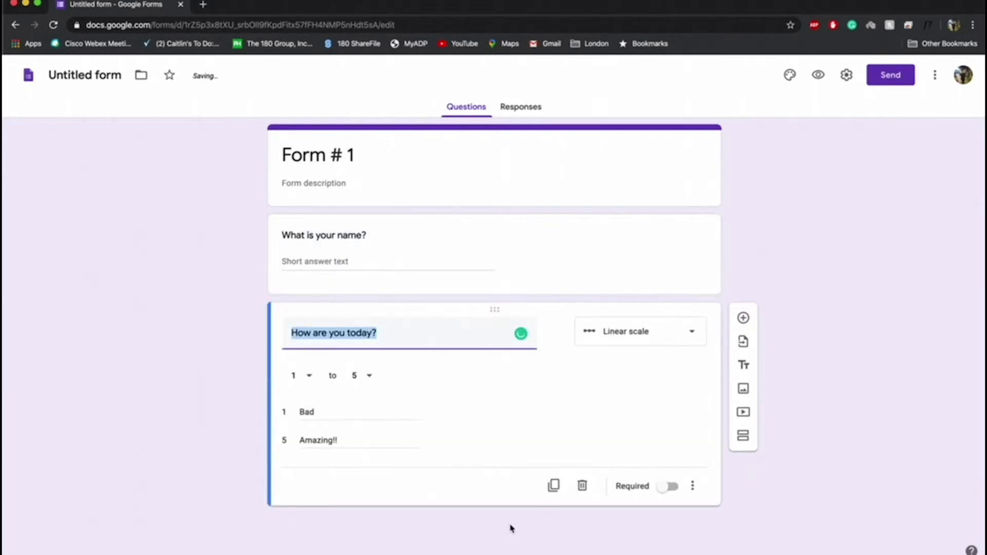
drag(663, 489, 680, 492)
click(673, 487)
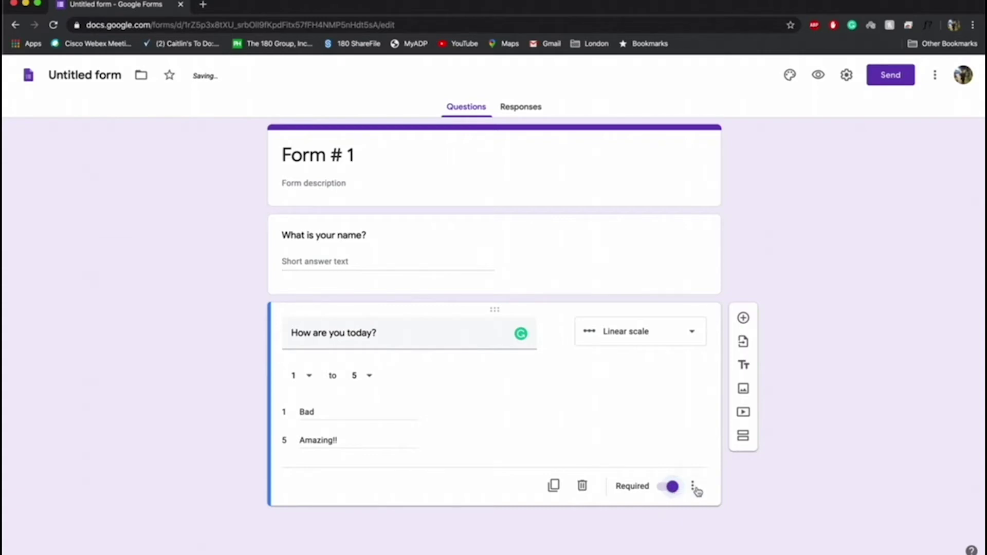
click(694, 487)
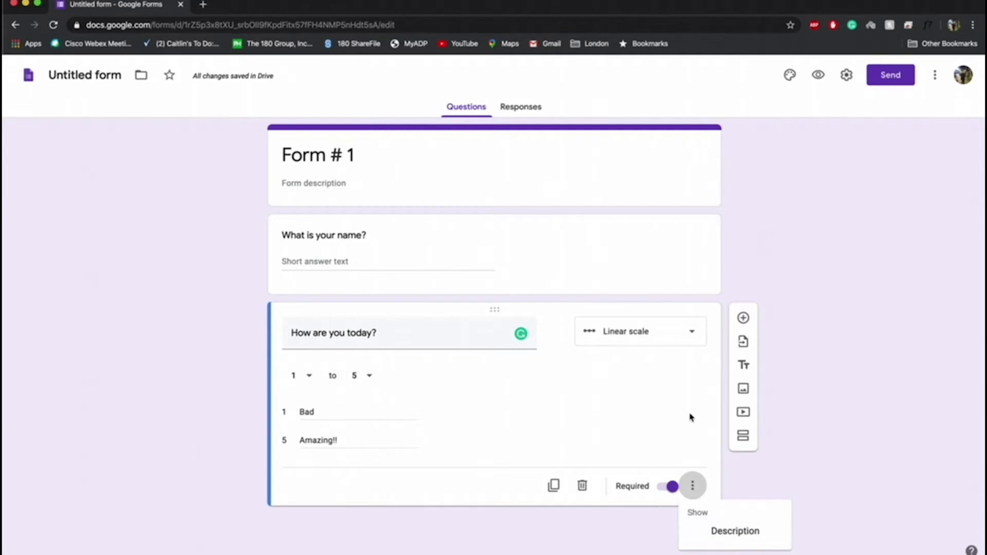
click(691, 417)
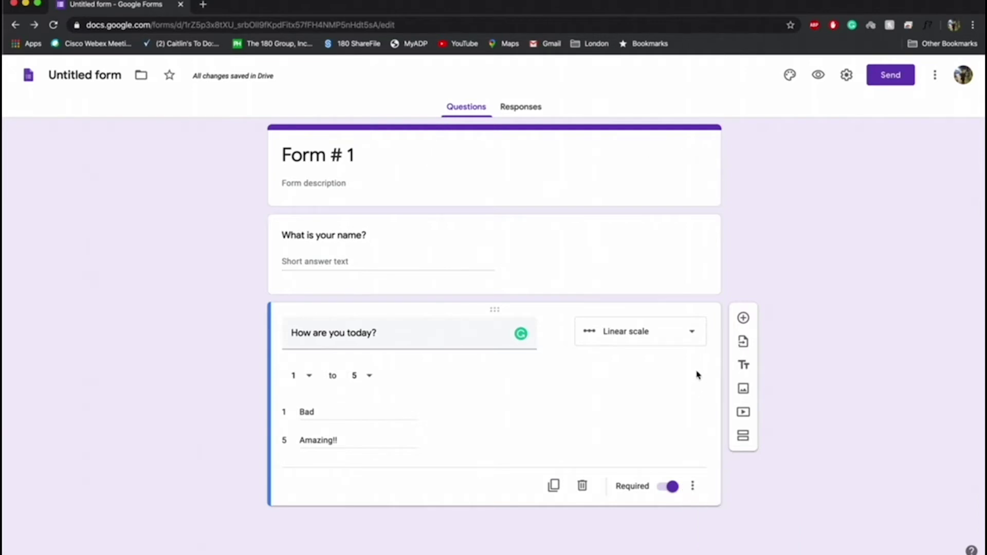
click(744, 319)
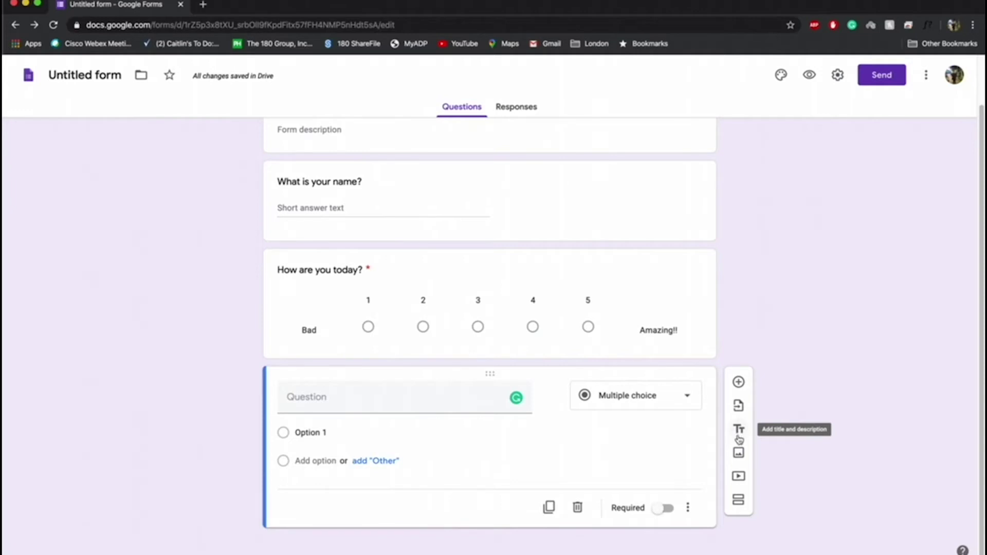
click(738, 454)
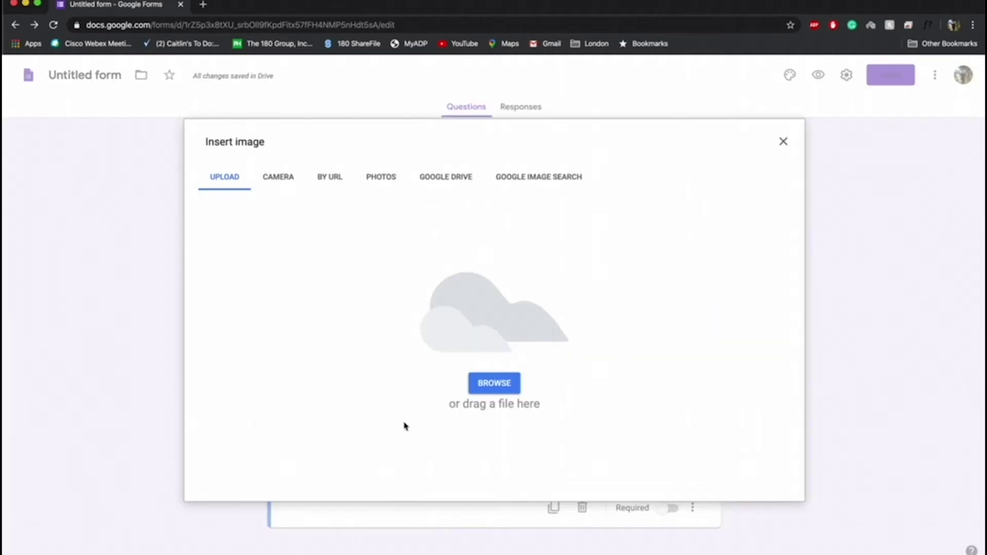
click(785, 143)
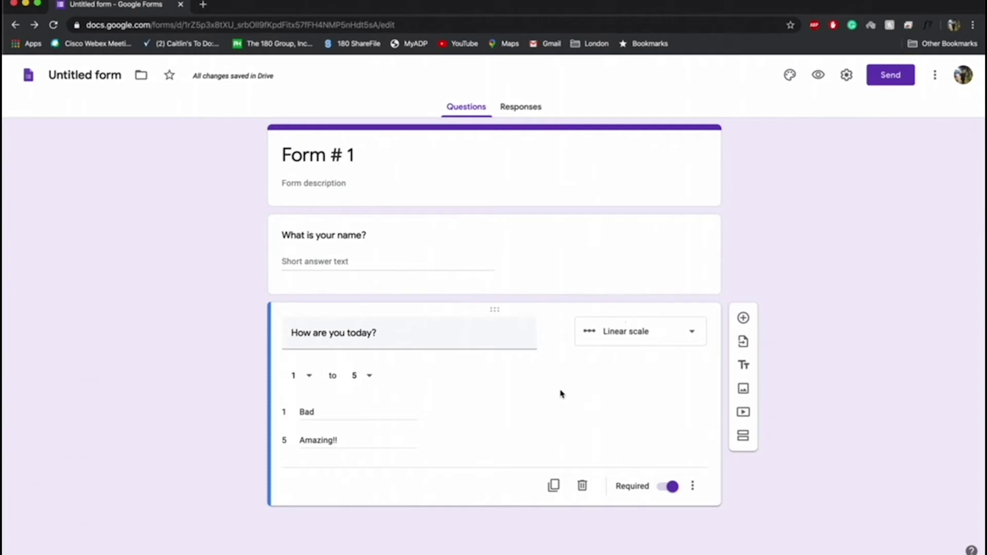
Add the bookshelf illustration from the Work and School themes as the form's header image.
click(790, 76)
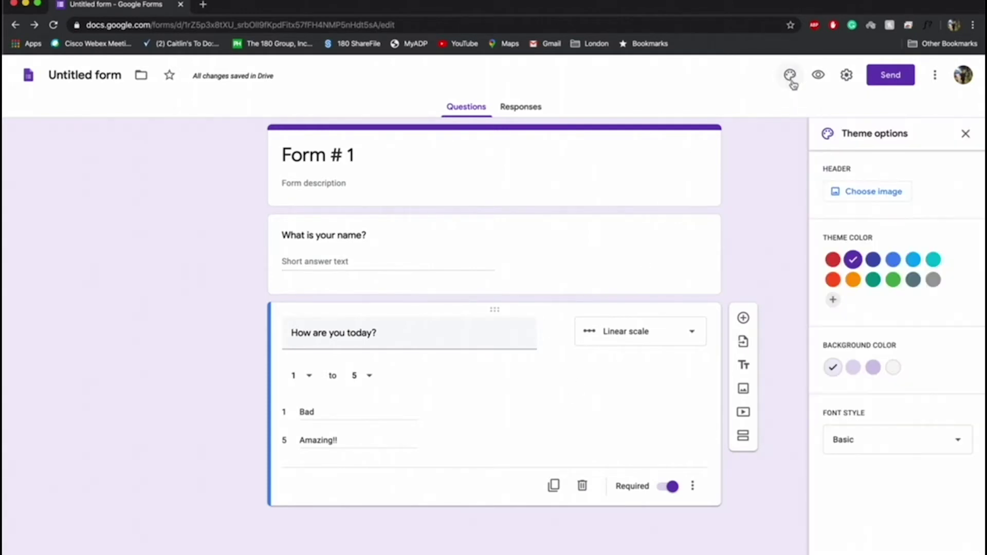
click(876, 192)
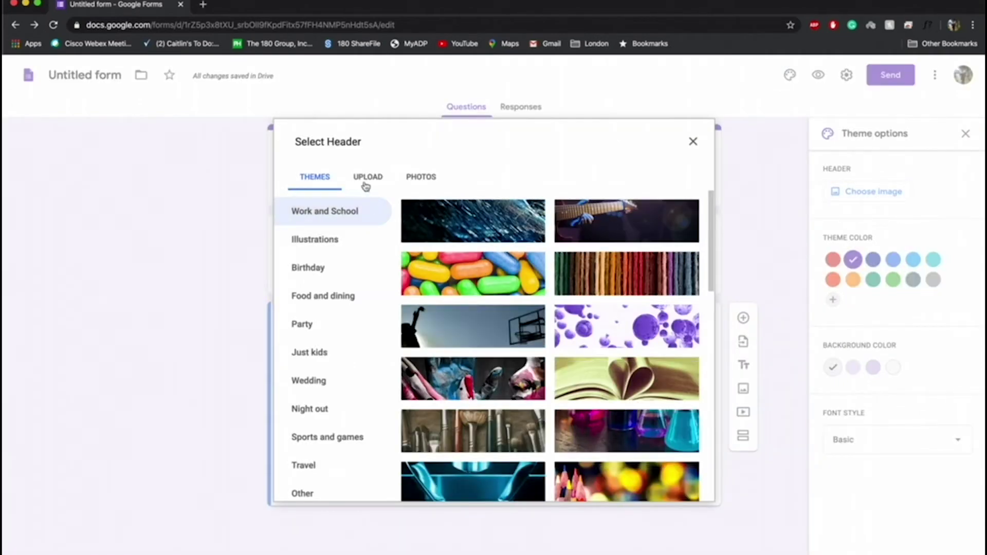
scroll(513, 304, down, 5)
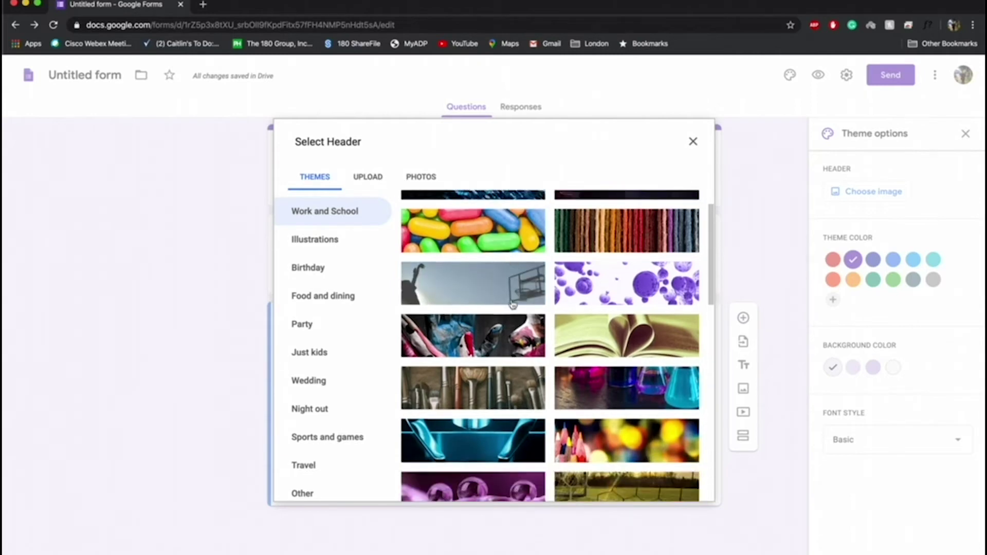
scroll(513, 305, down, 10)
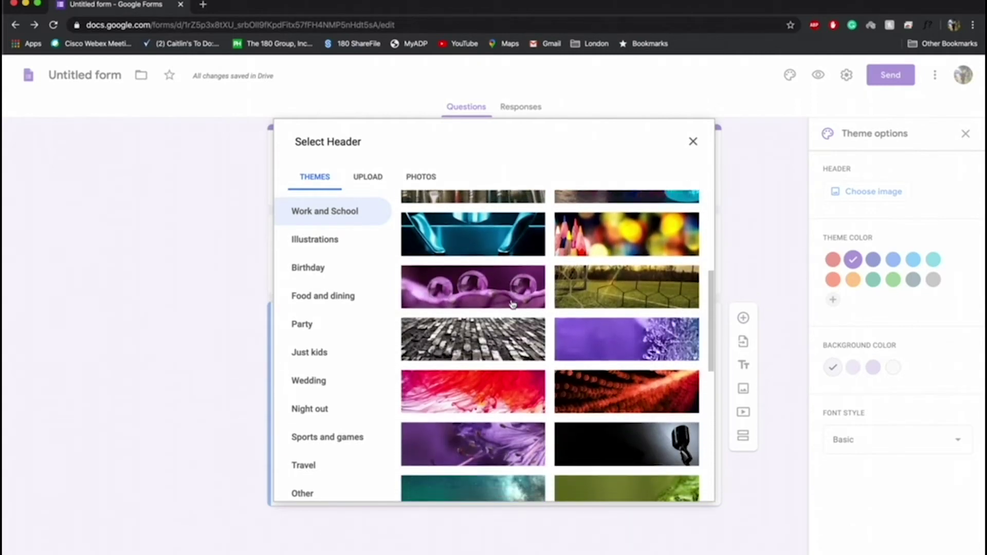
scroll(512, 304, down, 4)
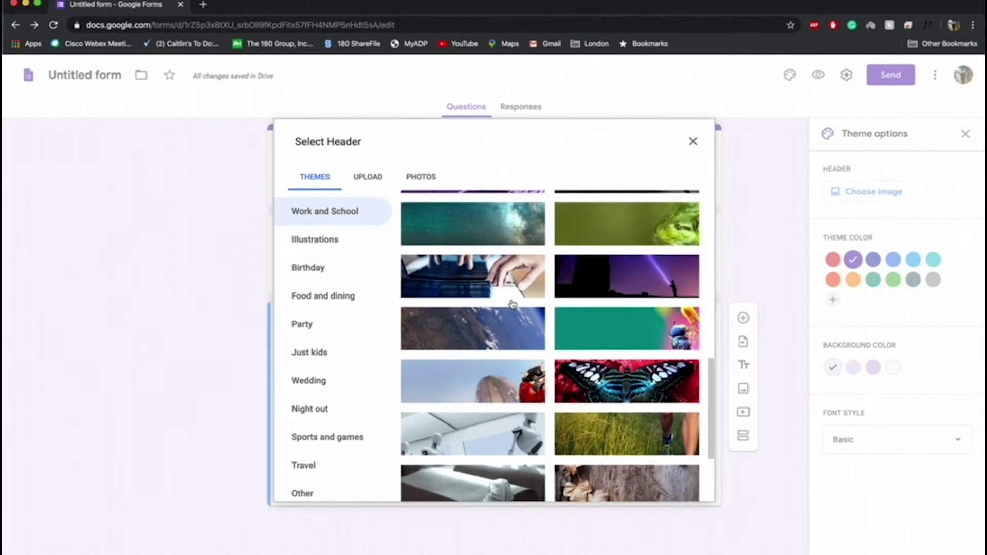
scroll(512, 304, down, 3)
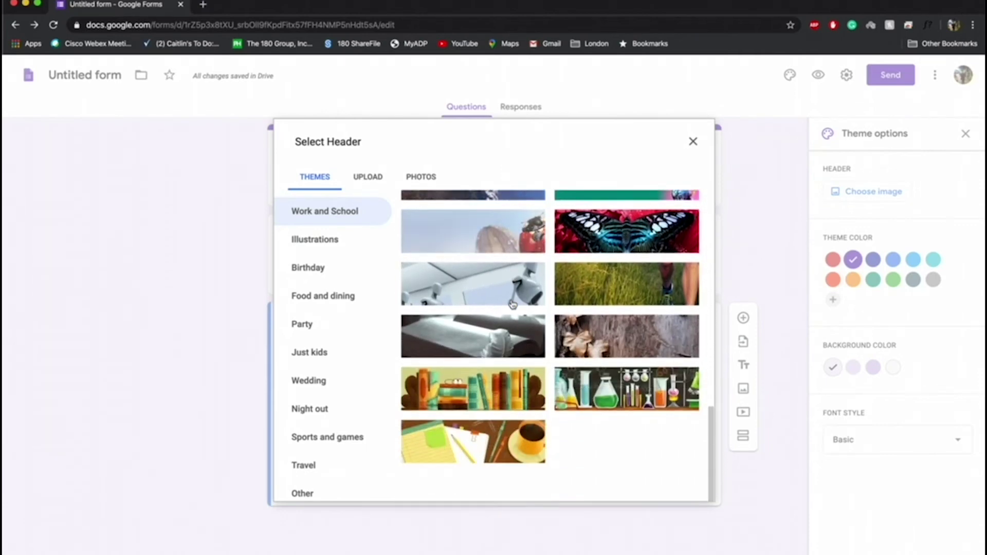
click(496, 384)
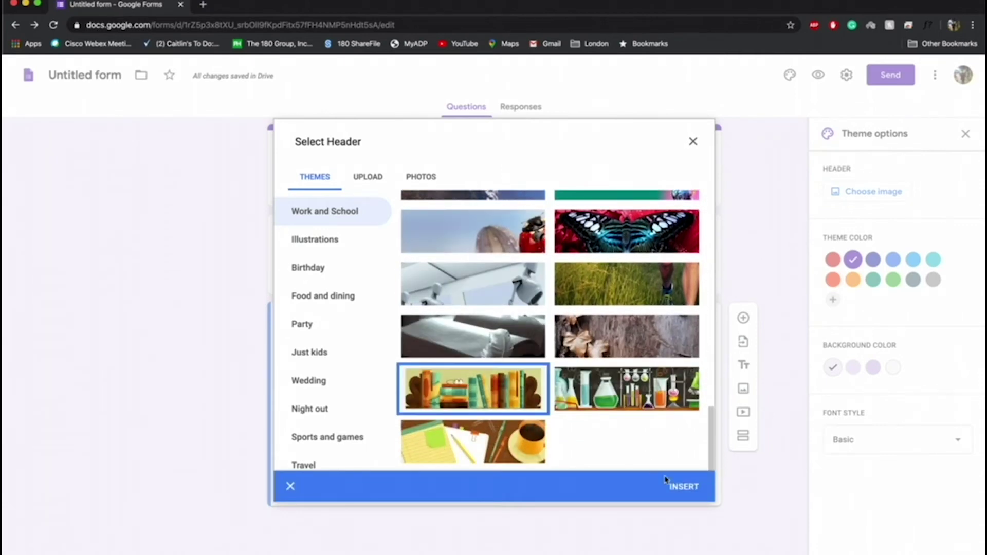
click(679, 490)
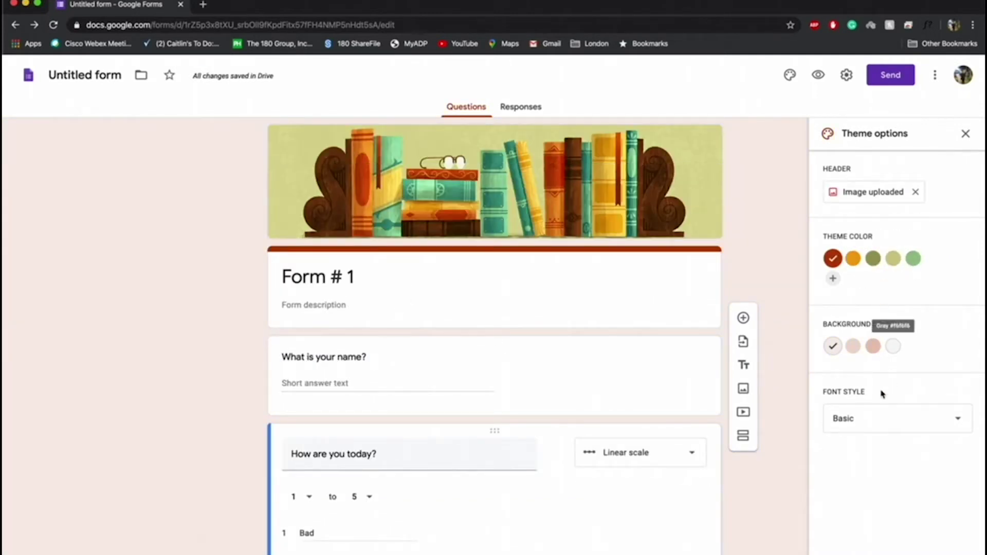
Try orange as the form's theme color, and switch it to olive green.
click(853, 259)
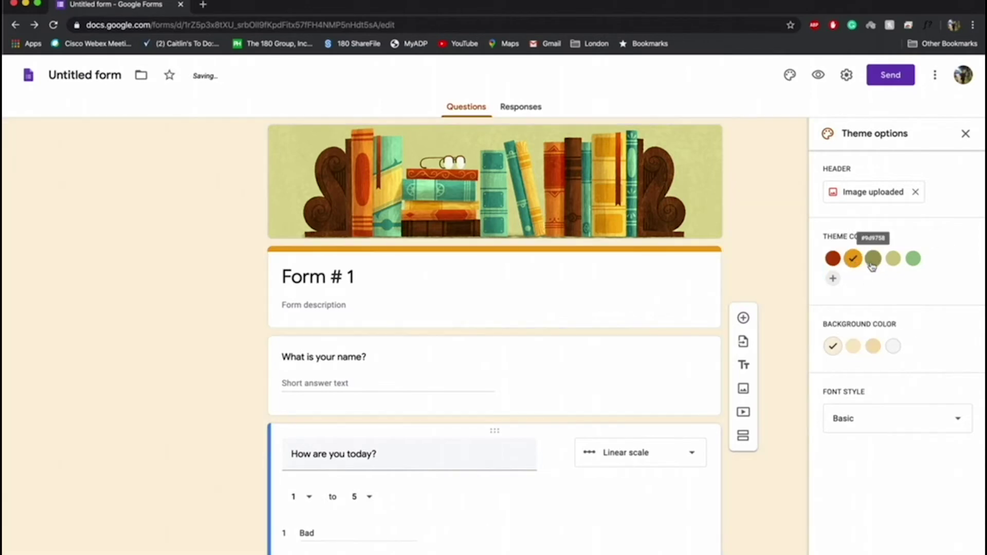
click(872, 260)
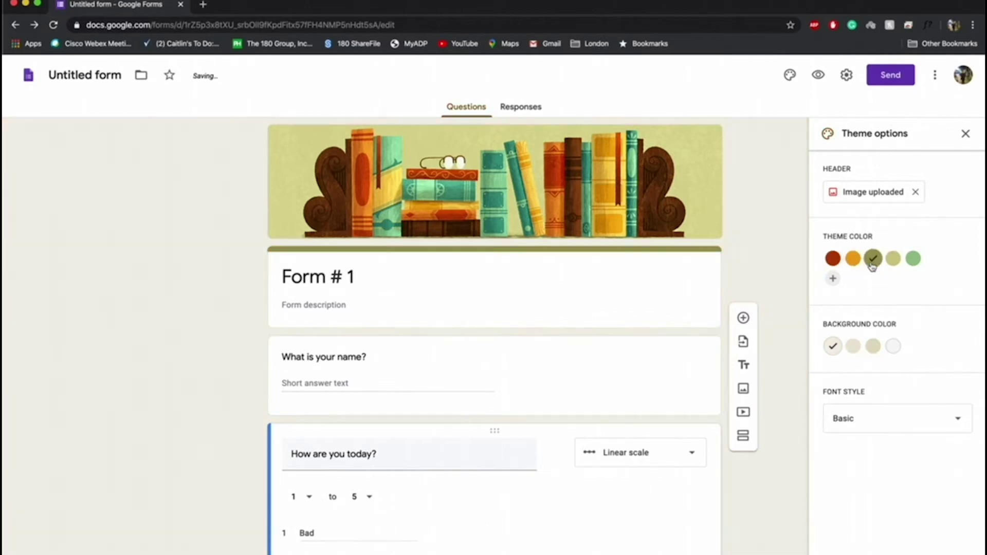
Set the theme color to dark red, keep the Basic font style, and close the theme options.
click(839, 261)
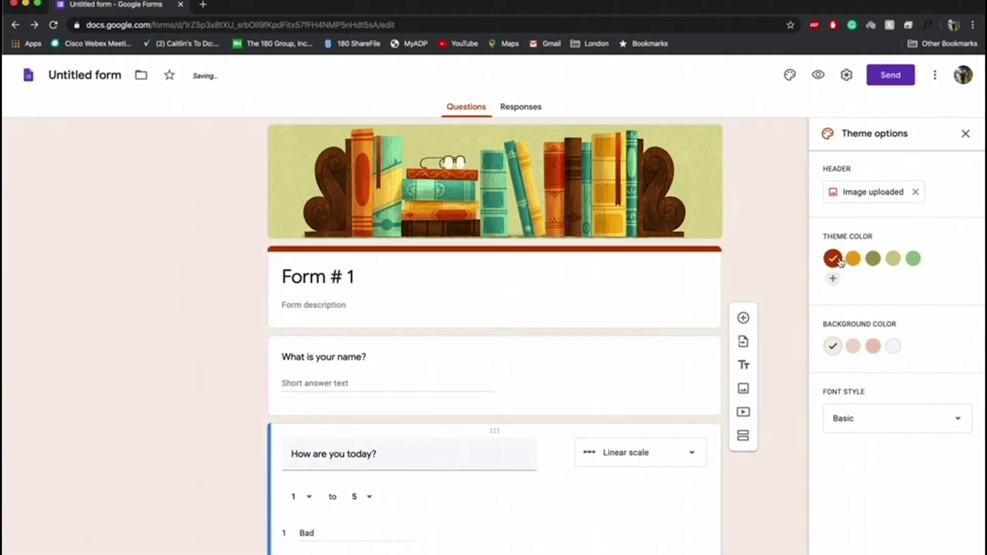
click(851, 421)
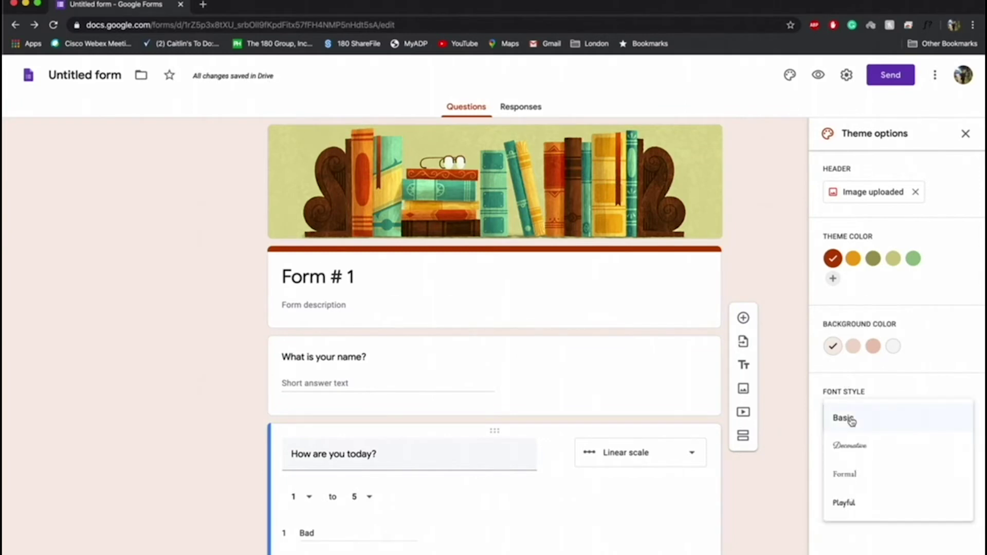
click(851, 421)
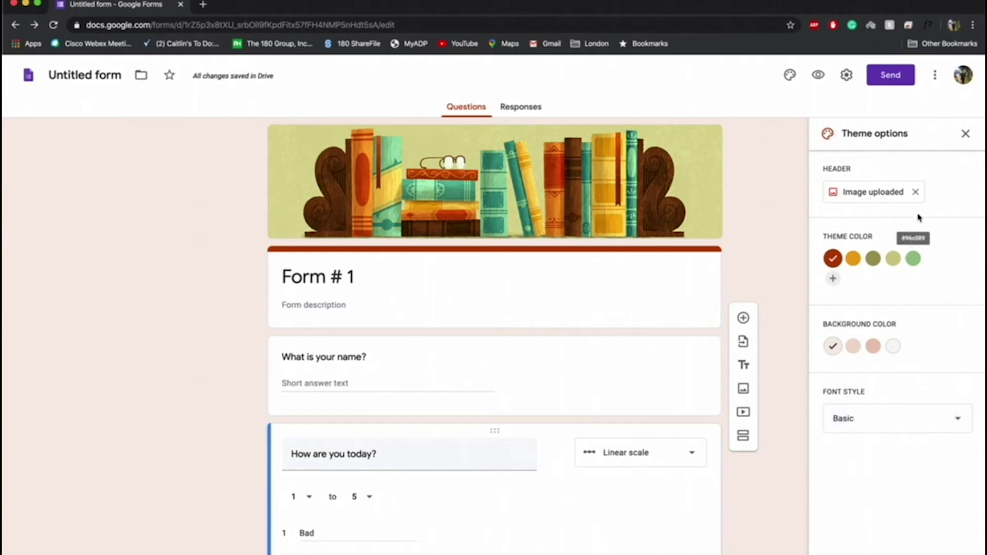
click(966, 134)
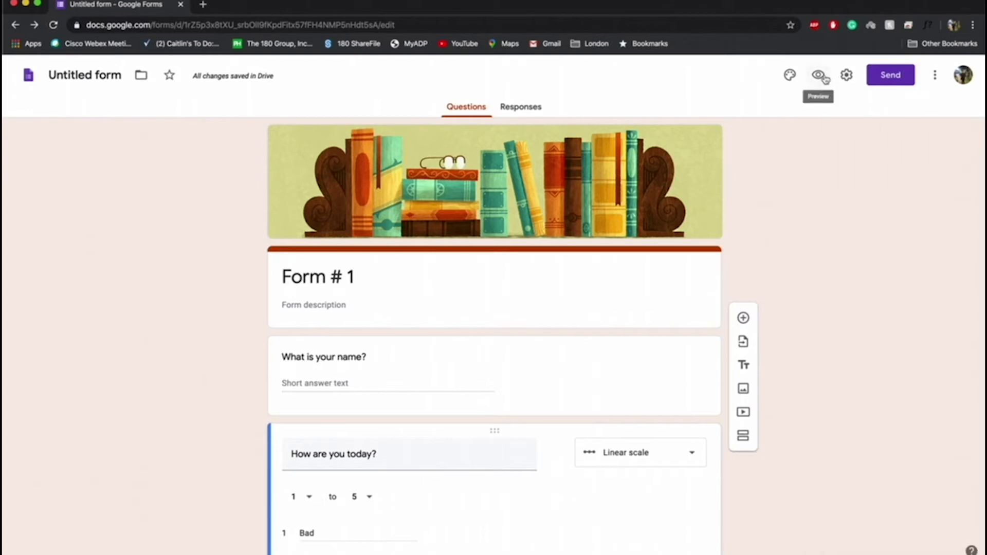
Limit the form to 1 response and save the confirmation message "Your responses have been submitted!".
click(846, 77)
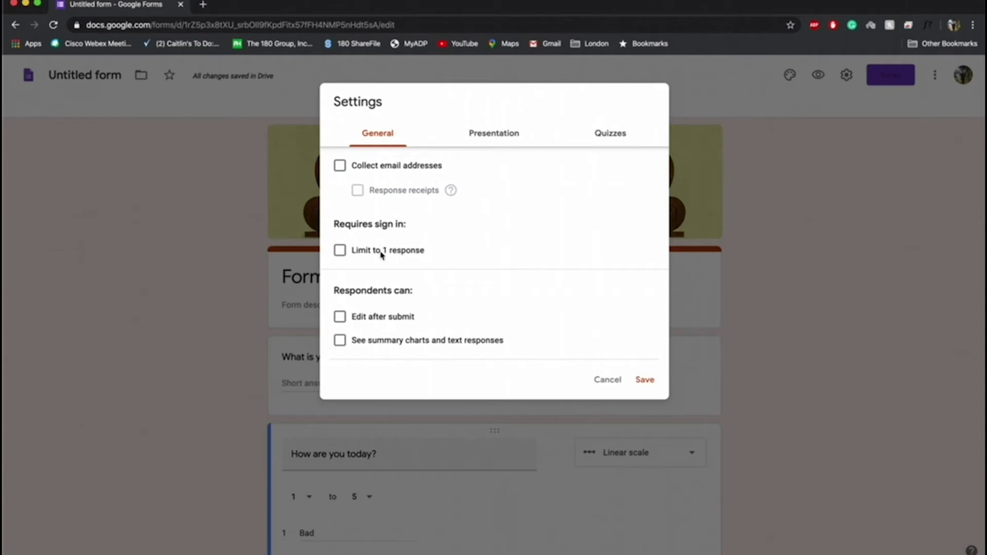
click(340, 250)
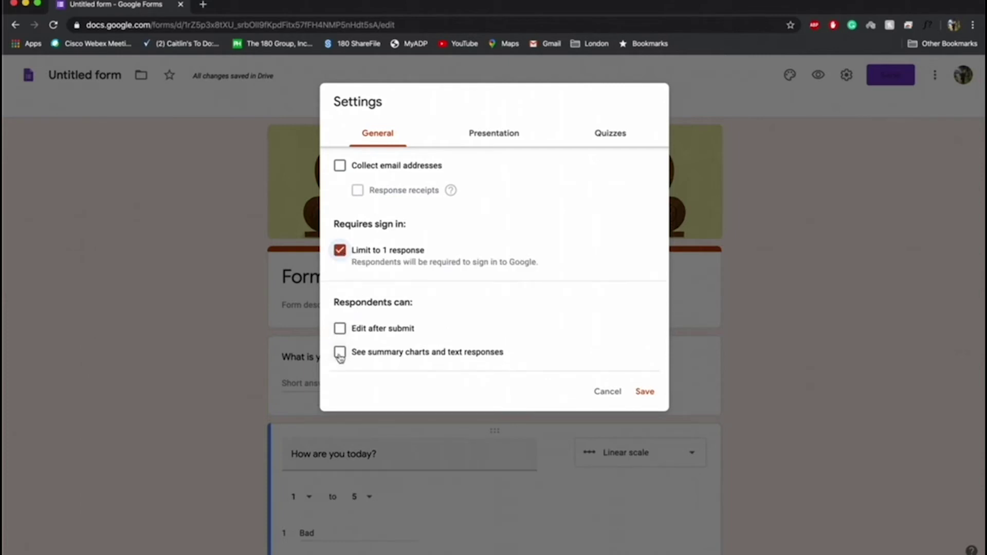
click(488, 142)
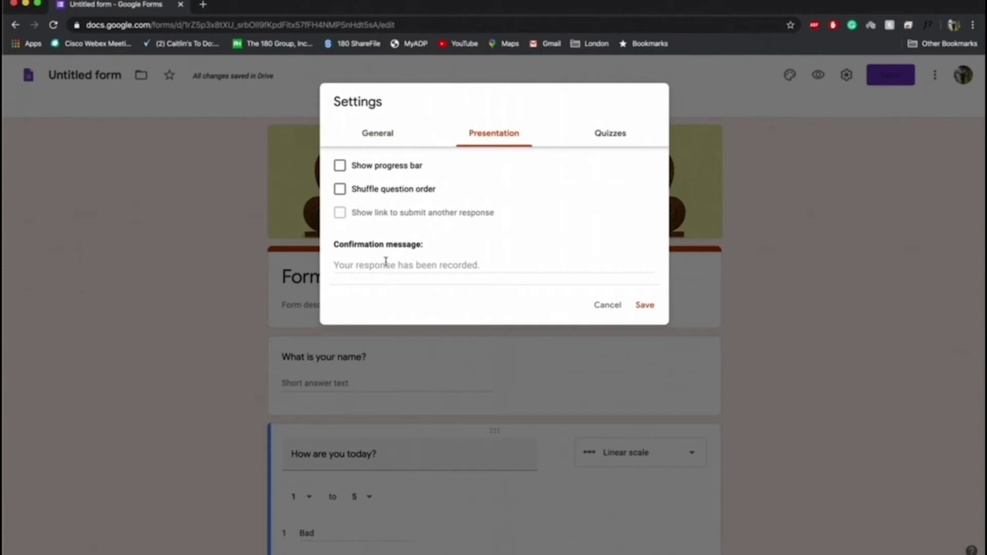
click(385, 263)
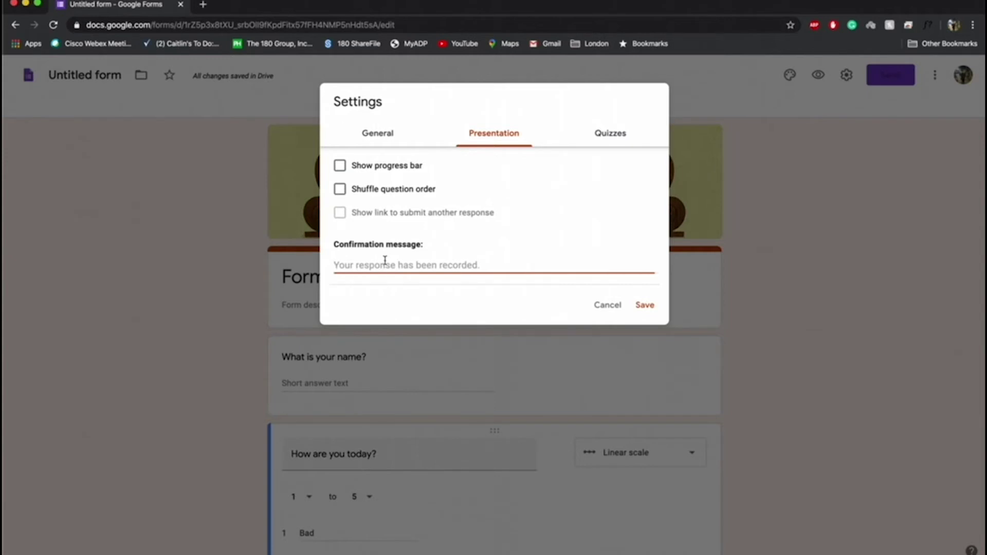
text(Your)
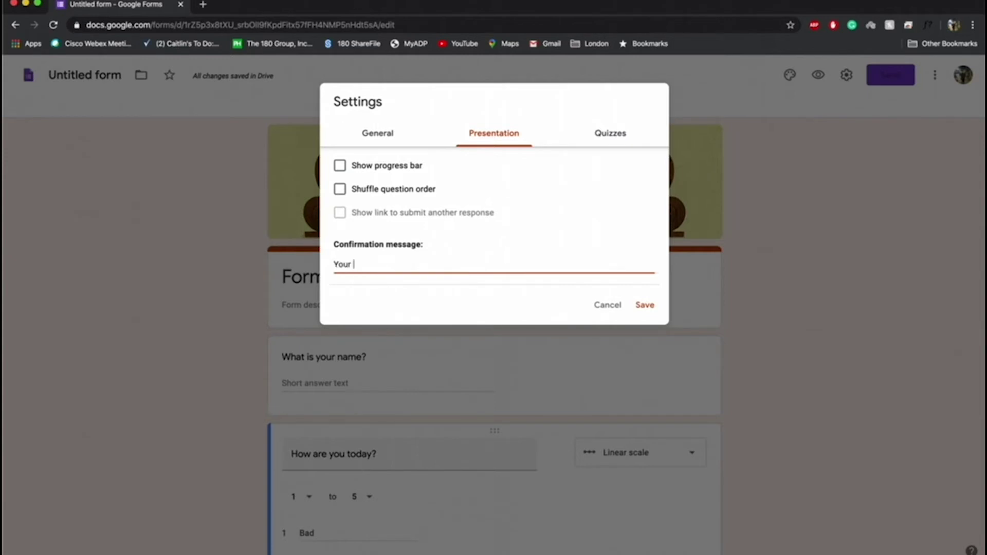
text( responses have been subm)
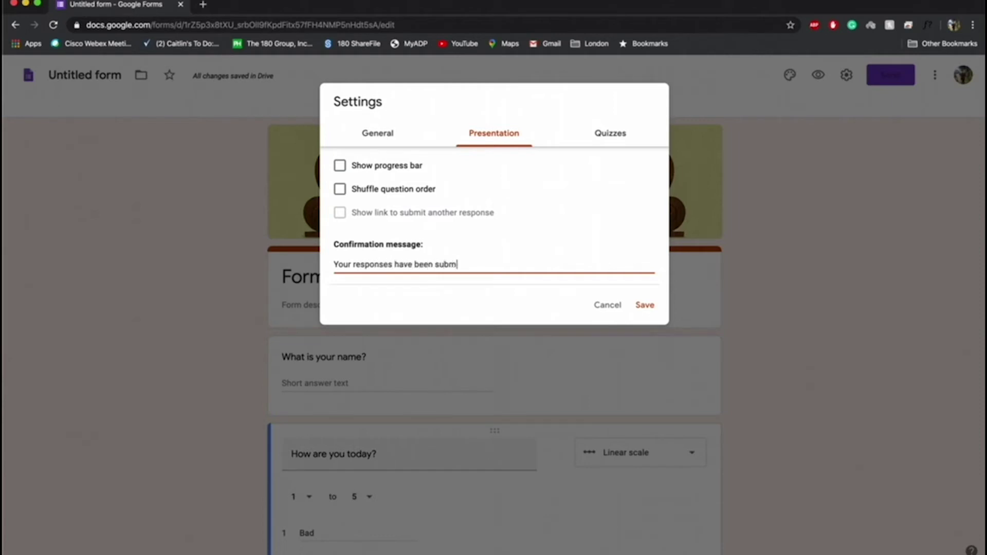
text(itted!)
click(644, 305)
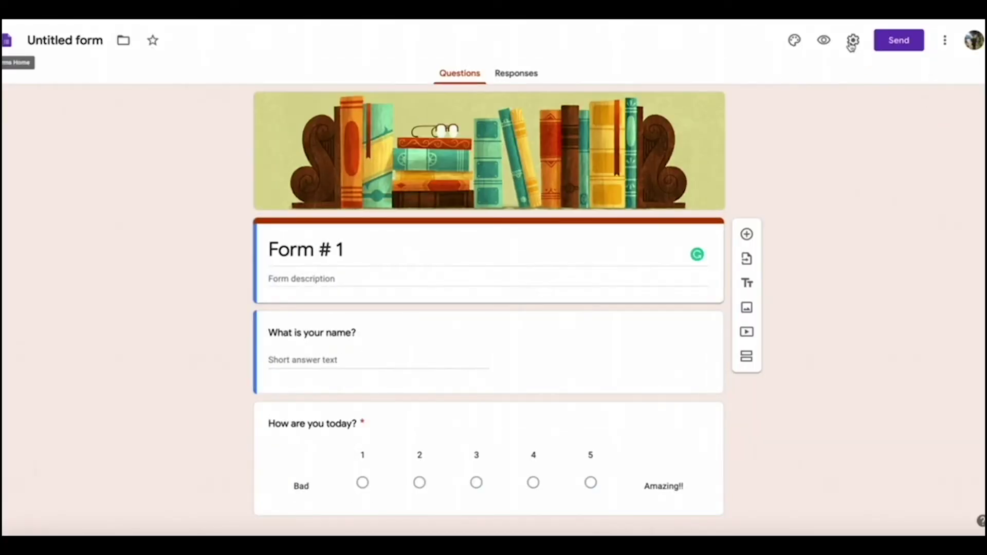
Make the form a quiz that releases grades immediately after each submission, and save the settings.
click(851, 44)
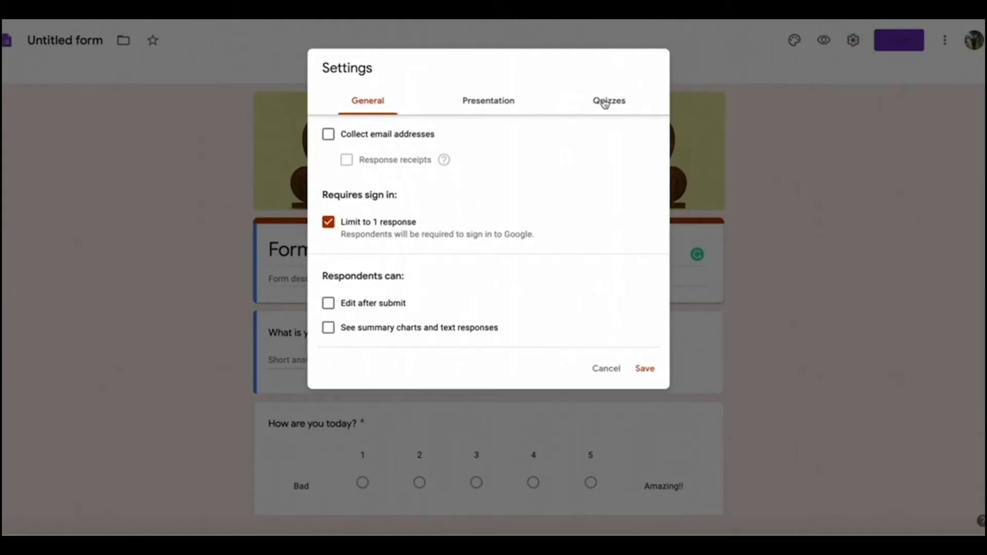
click(606, 101)
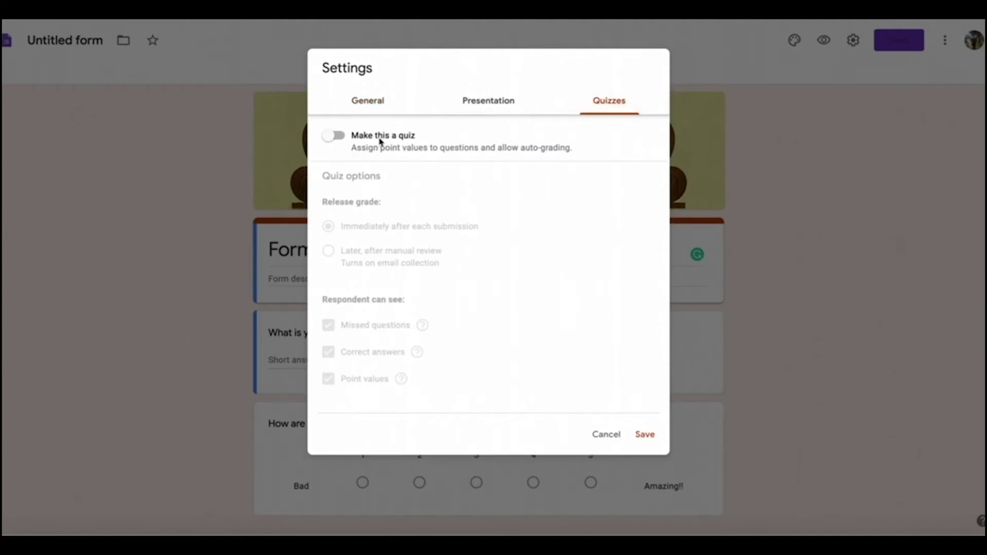
click(339, 137)
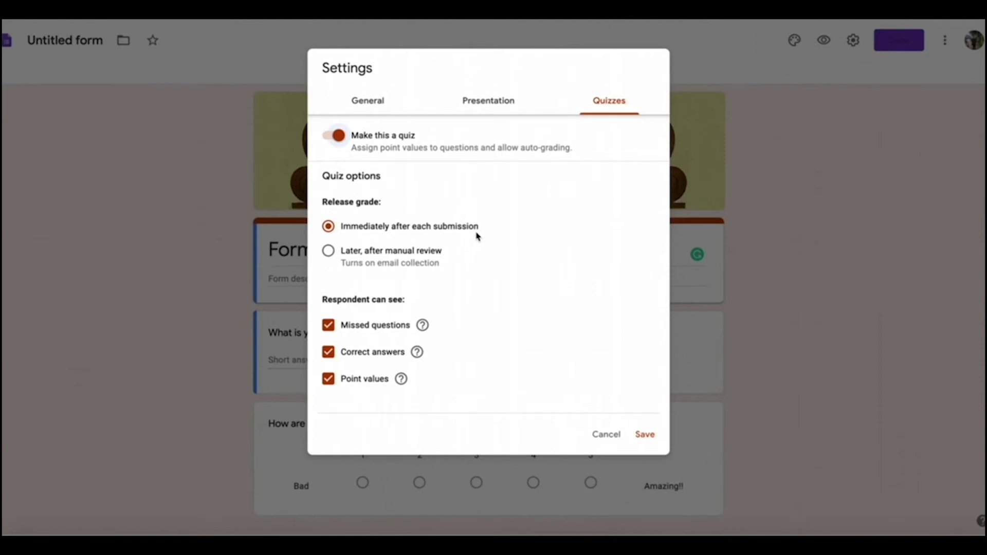
click(329, 252)
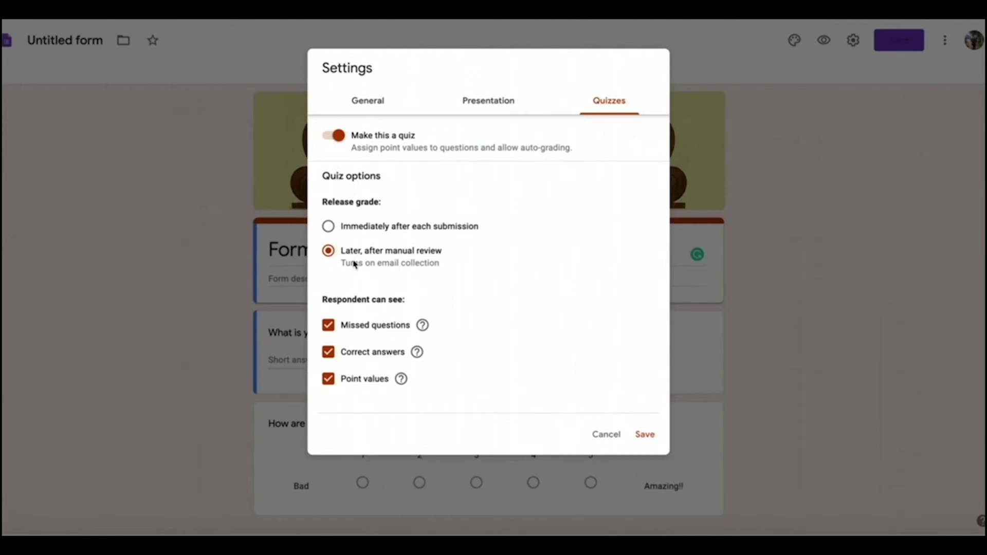
click(329, 227)
click(329, 355)
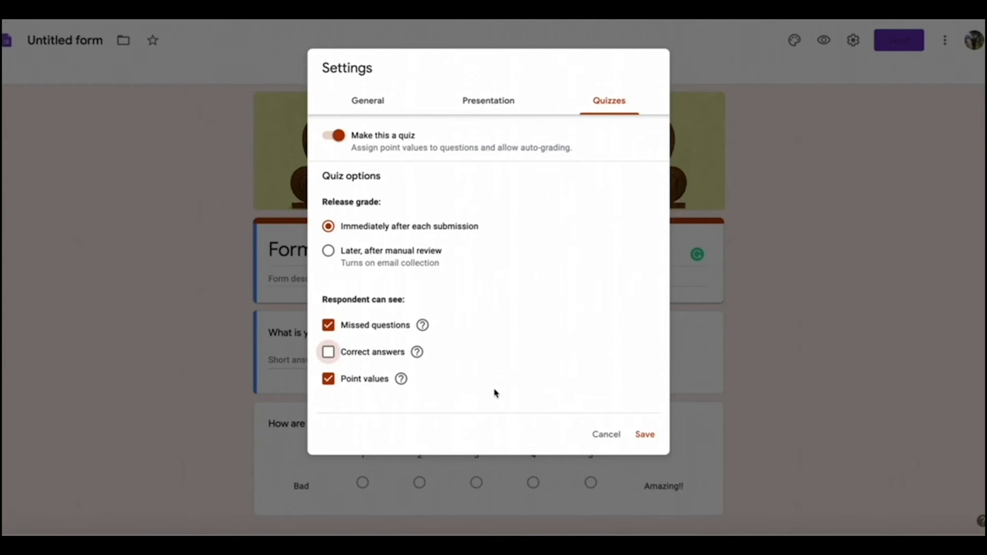
click(336, 355)
click(646, 435)
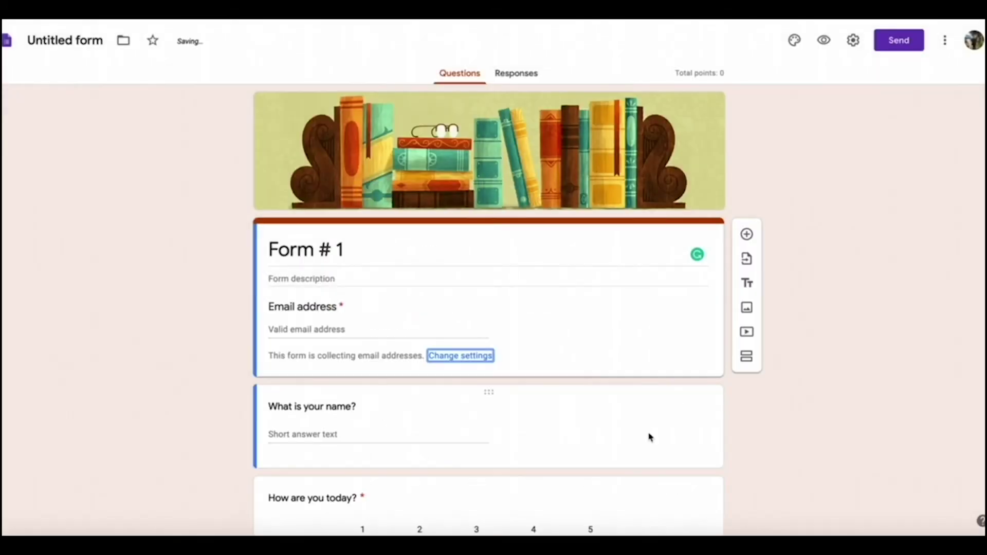
Review the form's questions in the editor, preview the form as respondents see it, and close the preview.
scroll(415, 349, down, 1)
scroll(415, 349, down, 2)
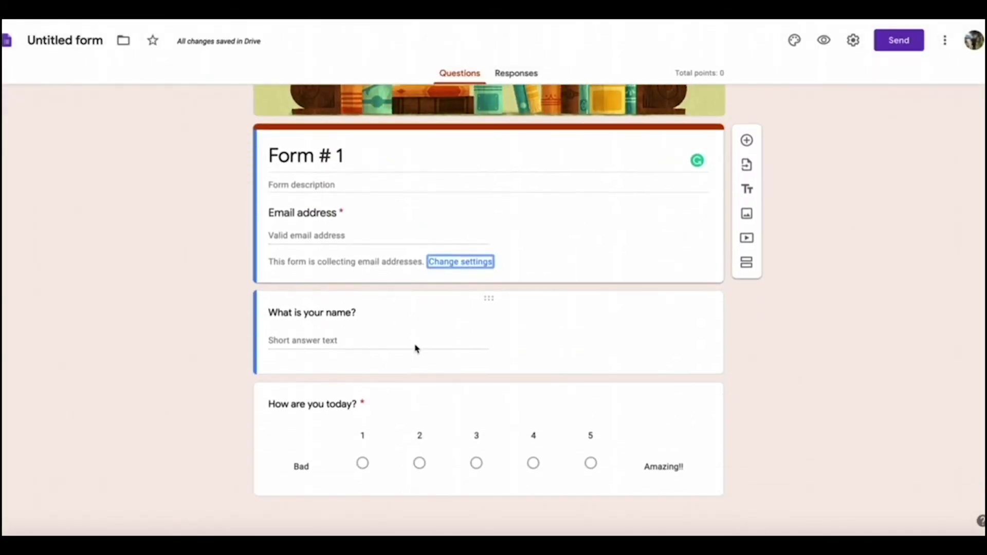
scroll(396, 353, up, 2)
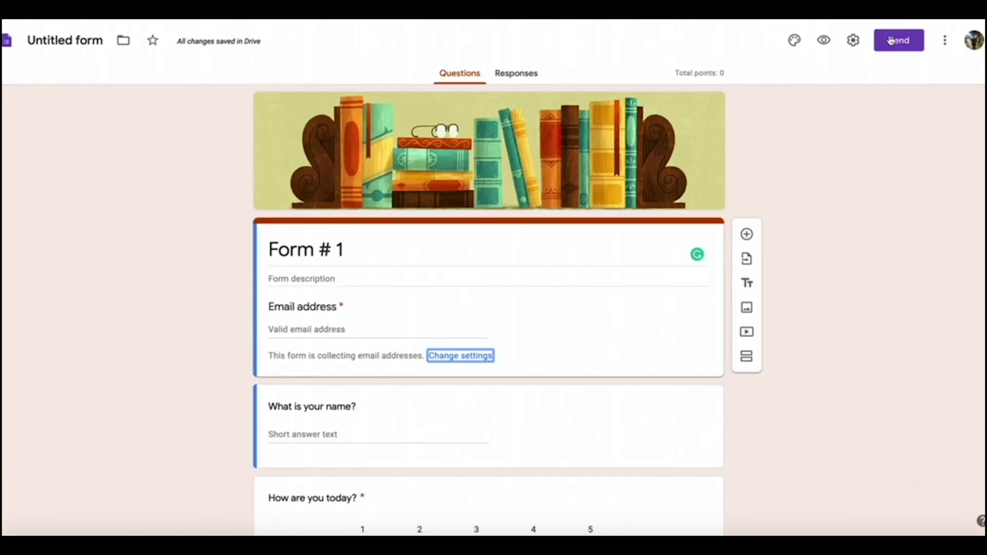
click(520, 77)
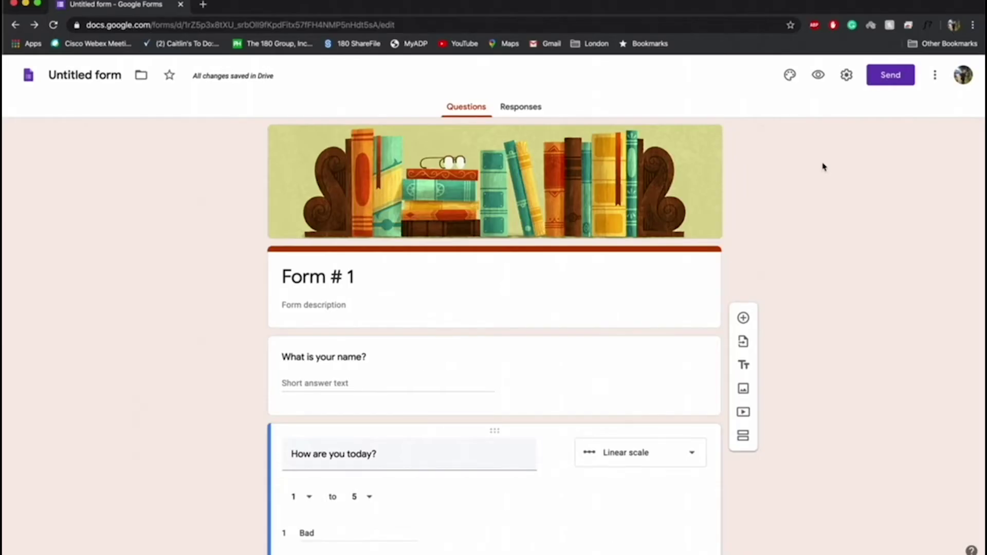
click(819, 77)
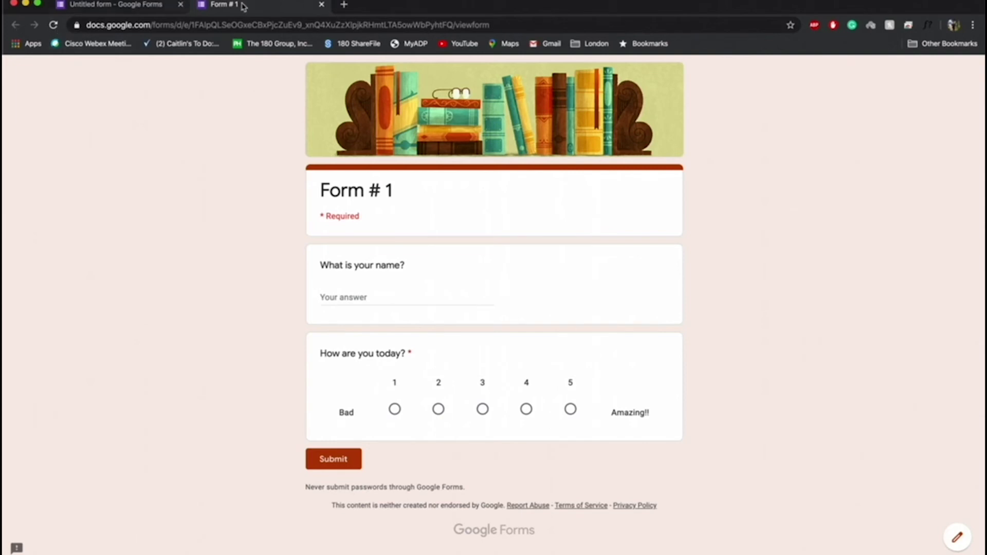
click(322, 5)
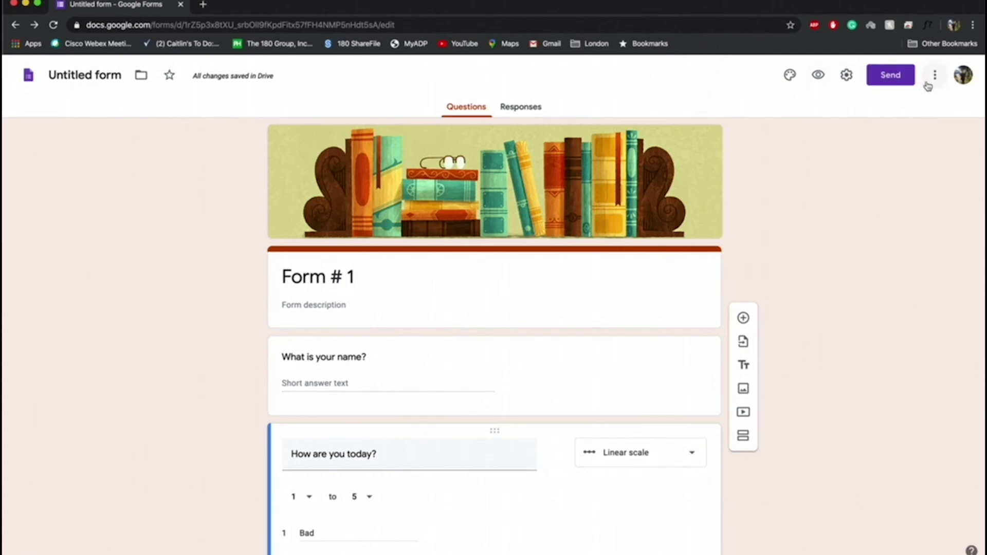
Examine the link and embed HTML options for sending the form.
click(899, 87)
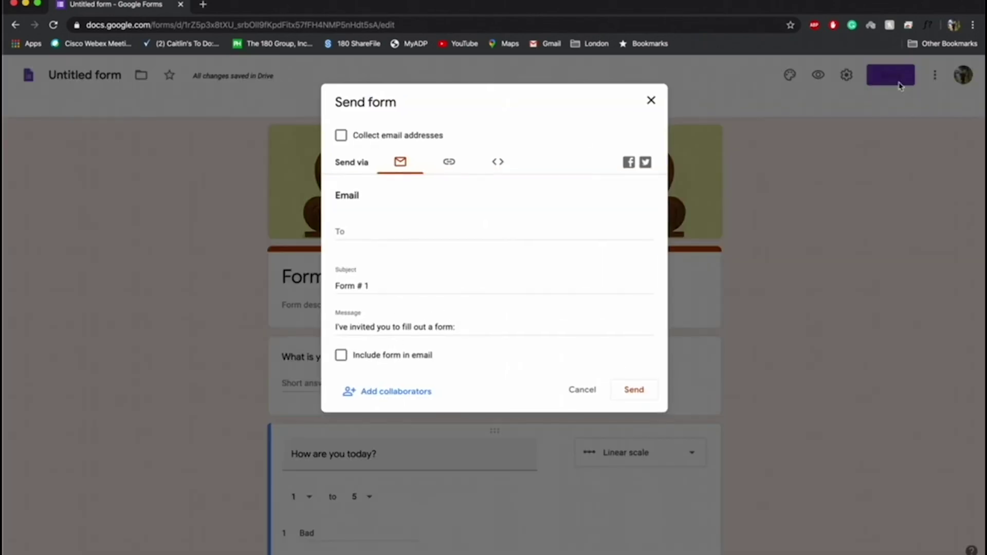
click(448, 162)
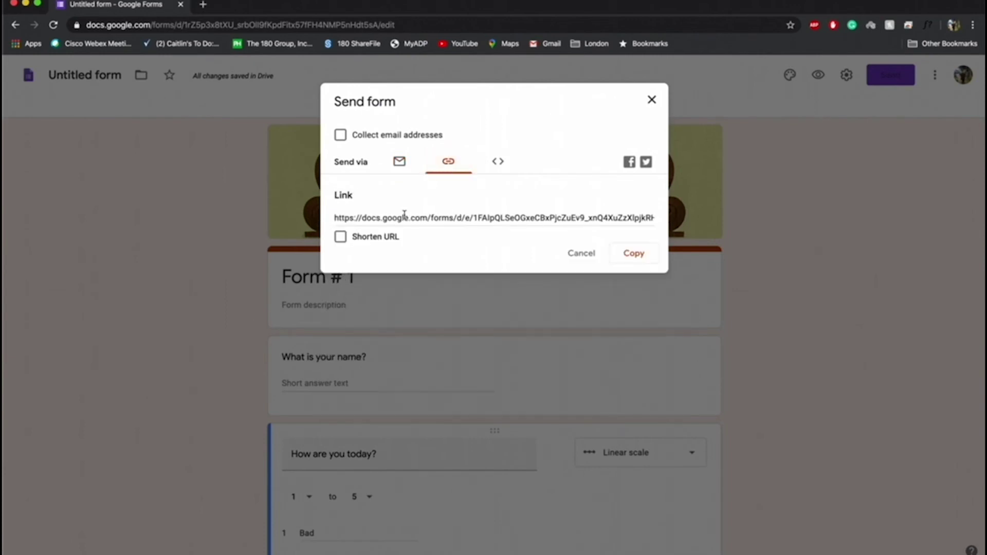
click(496, 165)
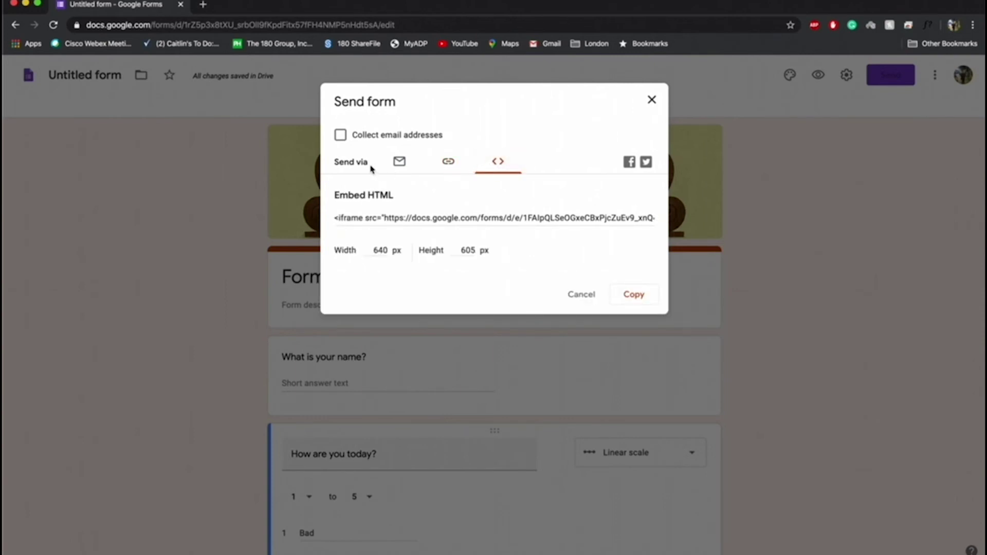
Draft the form's email invitation with subject "Please fill out this Form # 1" and message "Please finish before 2pm today.".
click(399, 161)
click(376, 231)
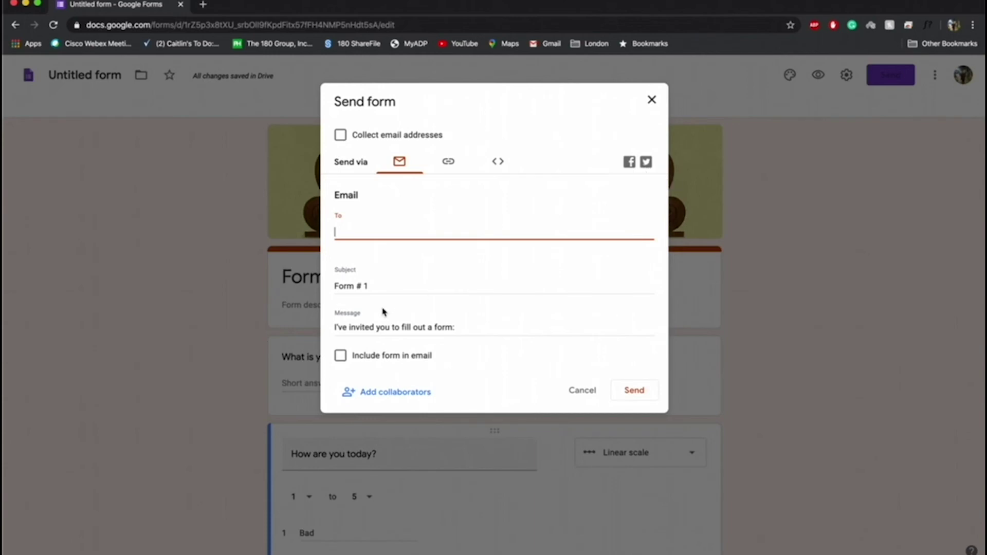
click(374, 289)
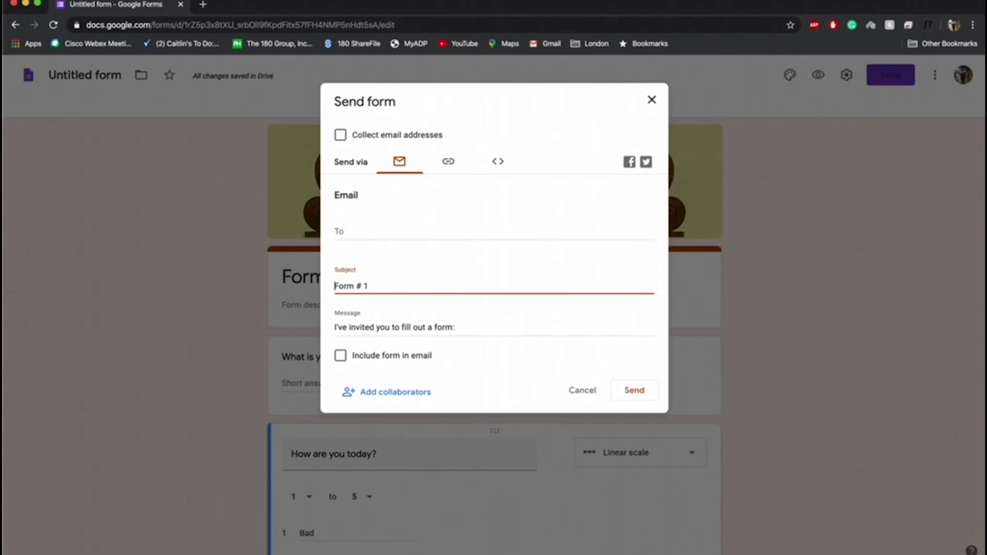
text(Please fill out this)
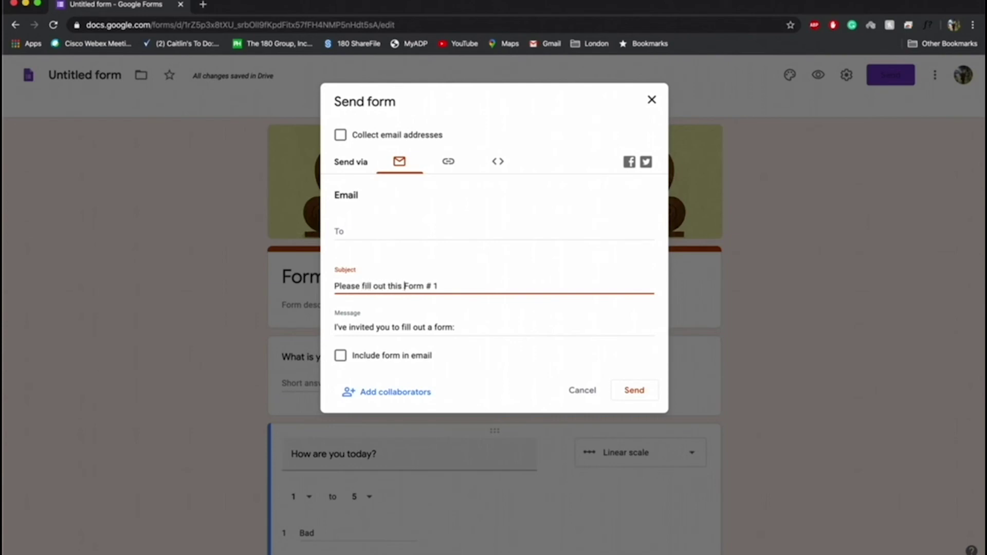
triple_click(387, 329)
key(BackSpace)
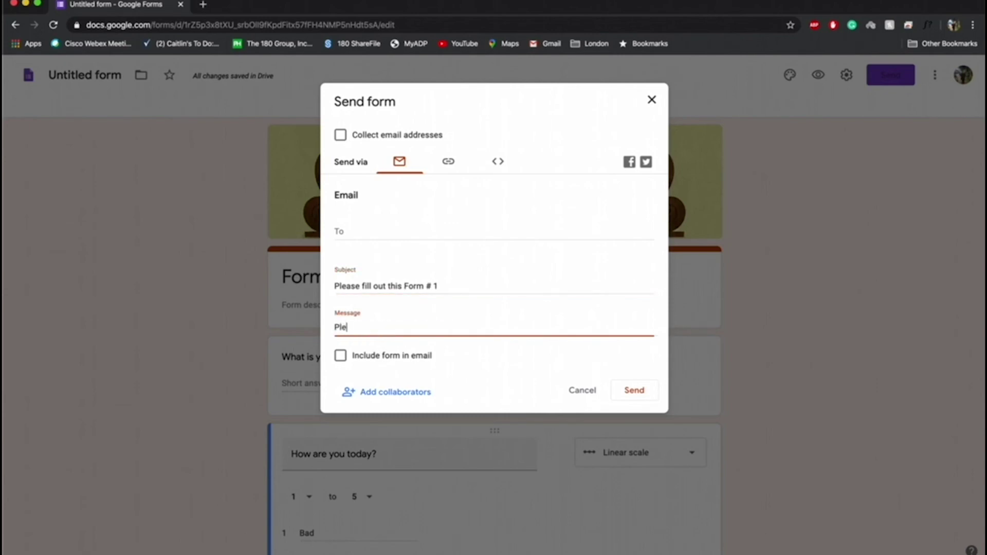
text(Please finish before 2pm today.)
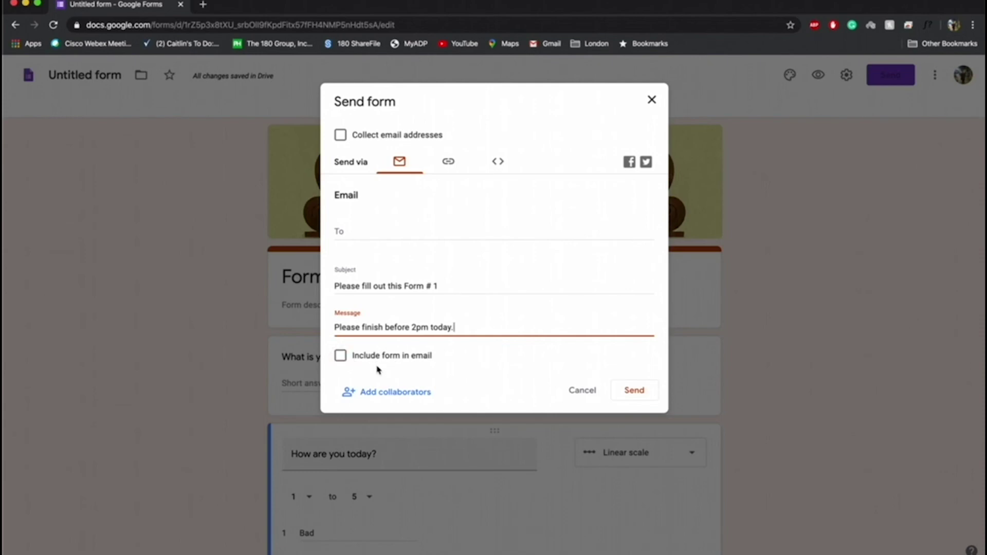
Examine the collaborator sharing settings and the invitation's optional message, and close them without inviting anyone.
click(375, 394)
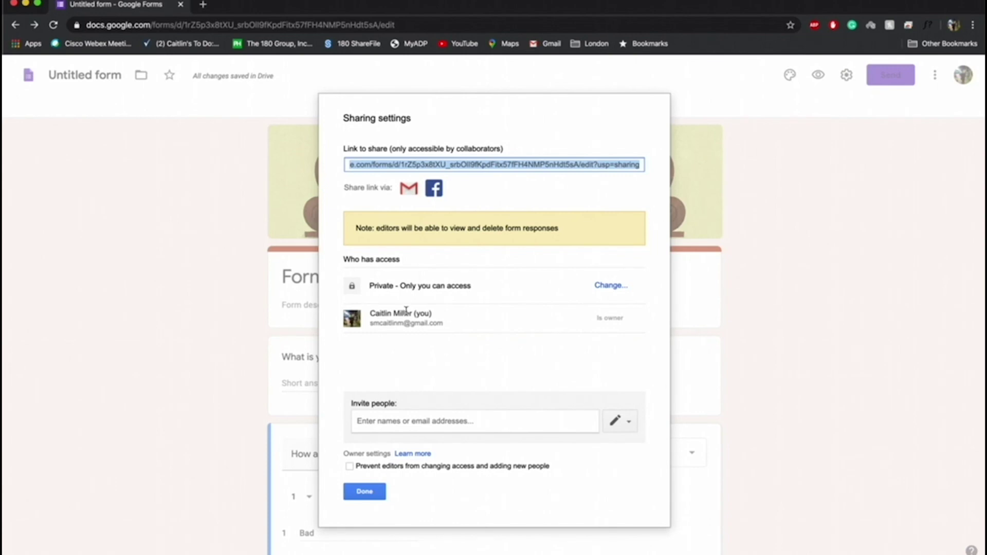
click(412, 427)
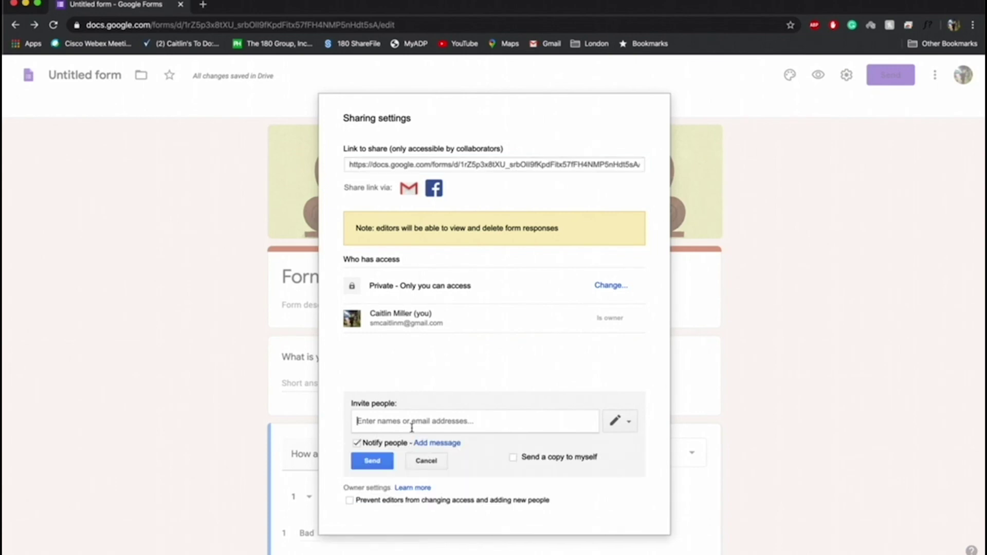
click(444, 444)
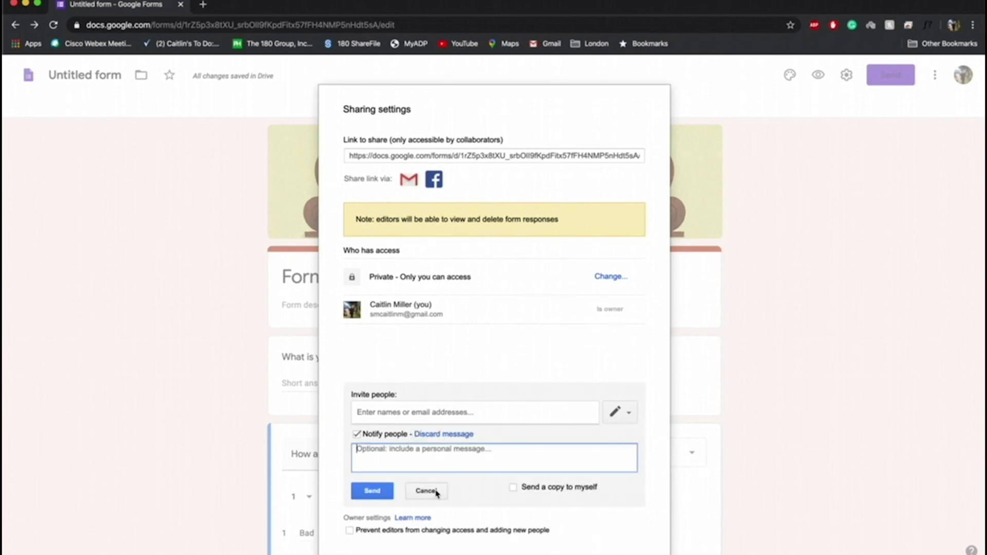
click(438, 493)
click(377, 482)
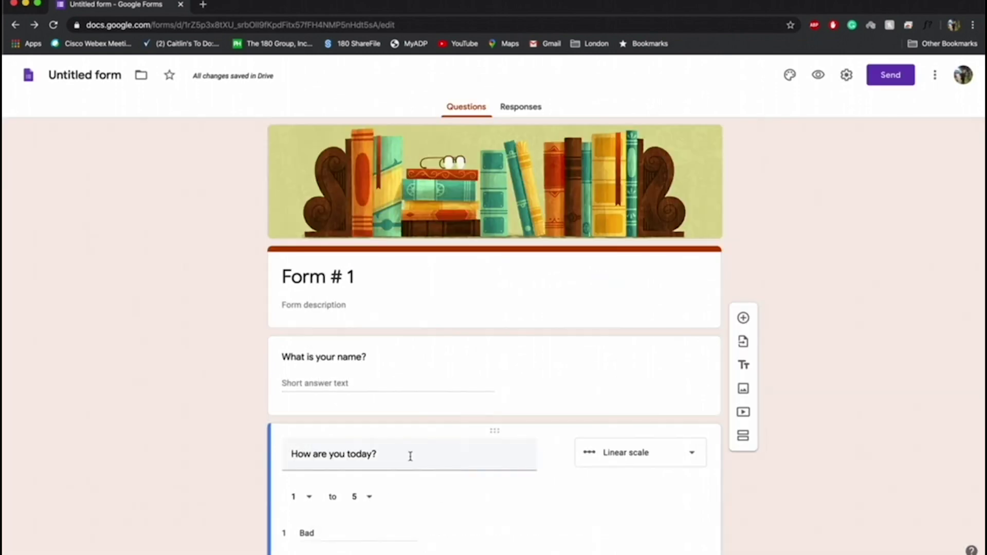
click(891, 75)
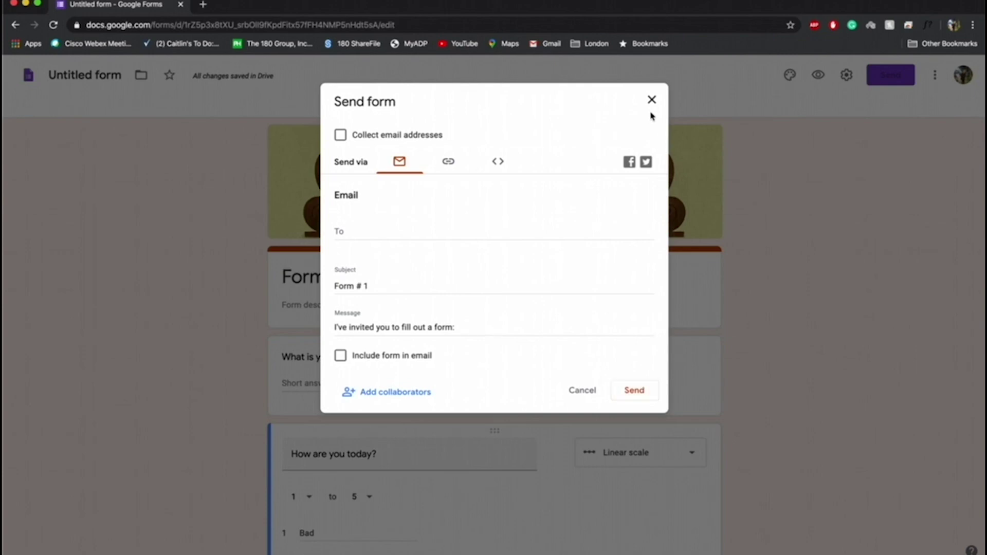
click(651, 100)
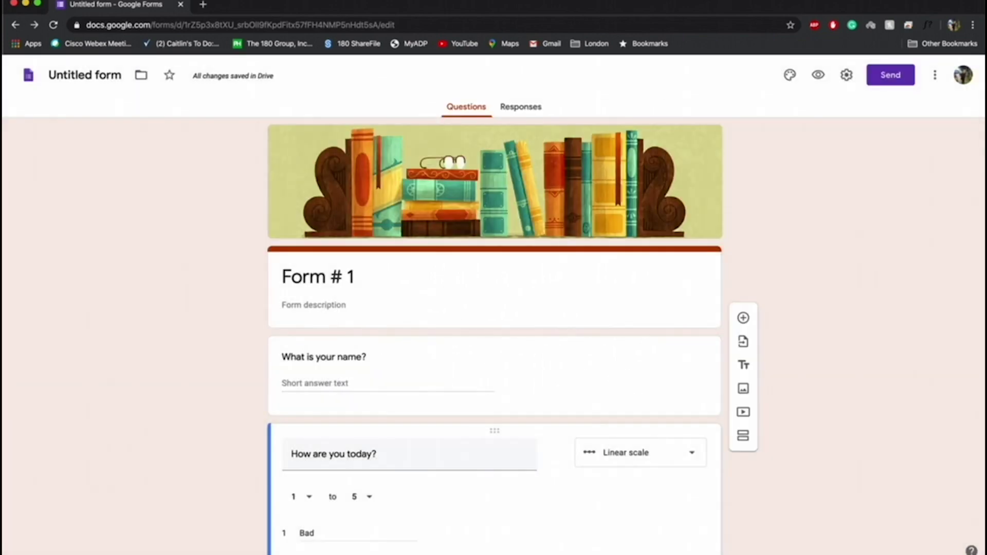
scroll(721, 93, down, 2)
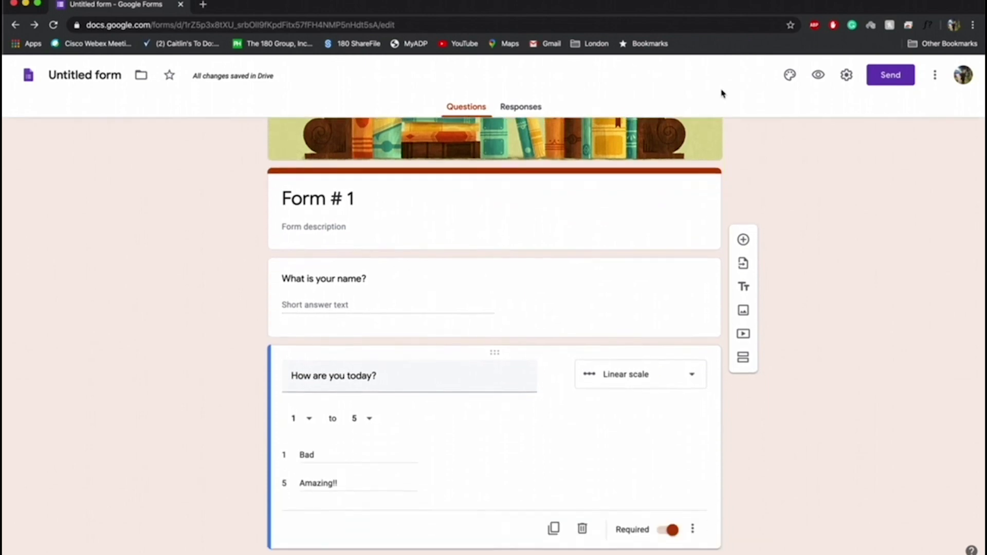
scroll(720, 93, up, 2)
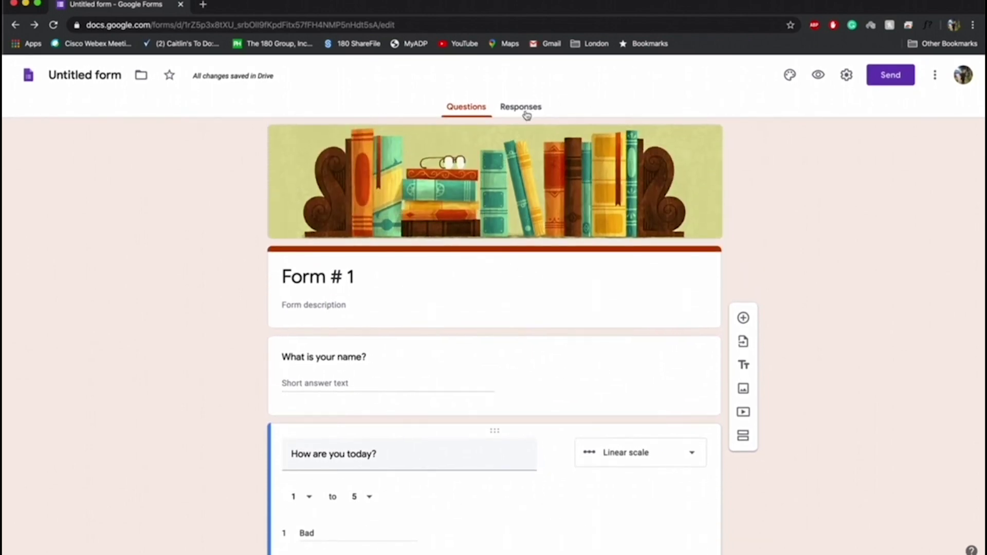
View the form's responses and open the additional response options.
click(523, 110)
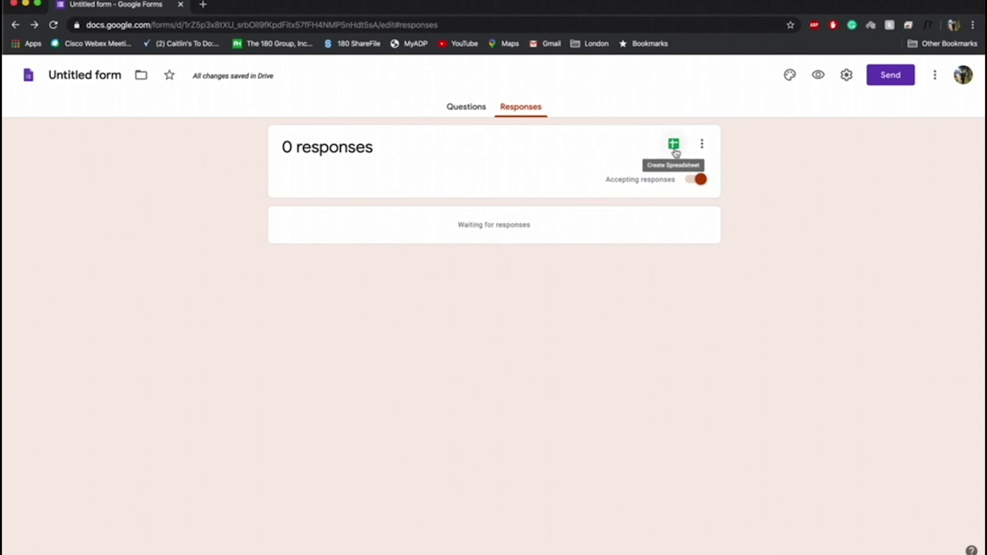
click(702, 146)
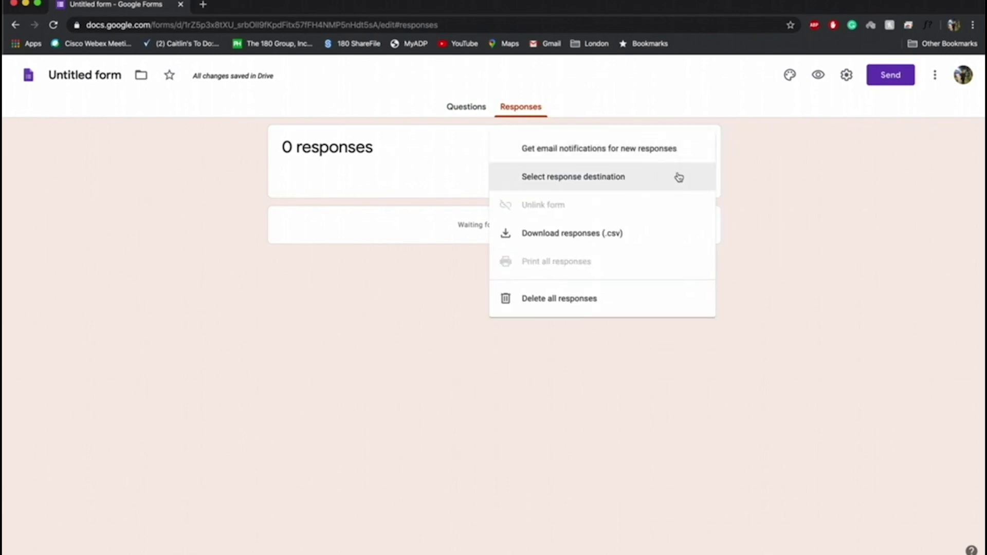